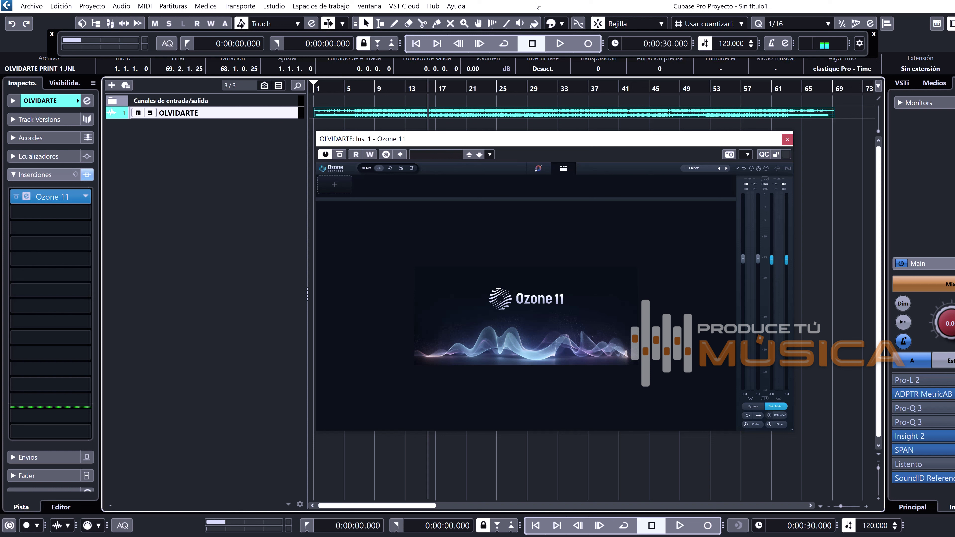
# - Add the Clarity module to the Ozone 11 chain, play the OLVIDARTE track and raise Clarity's Amount
pyautogui.click(336, 191)
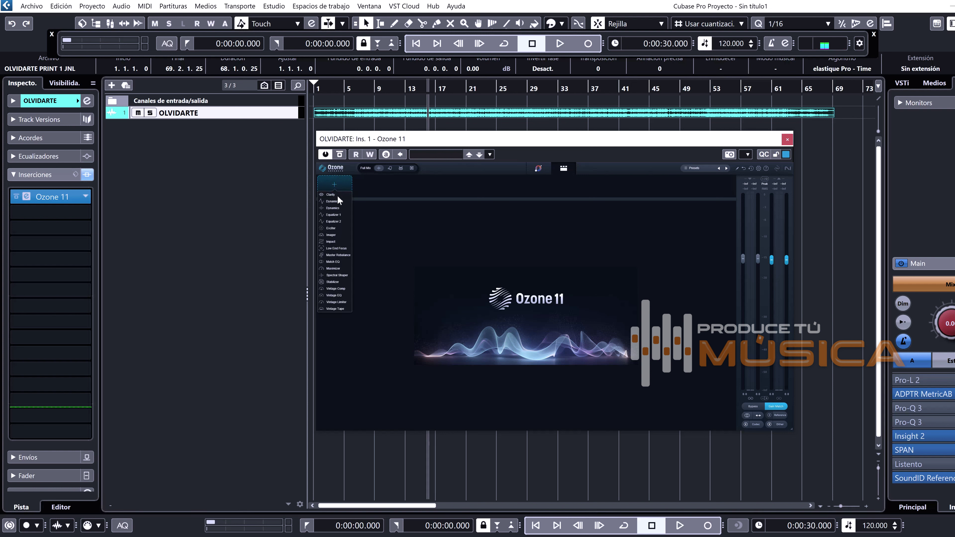
pyautogui.click(338, 196)
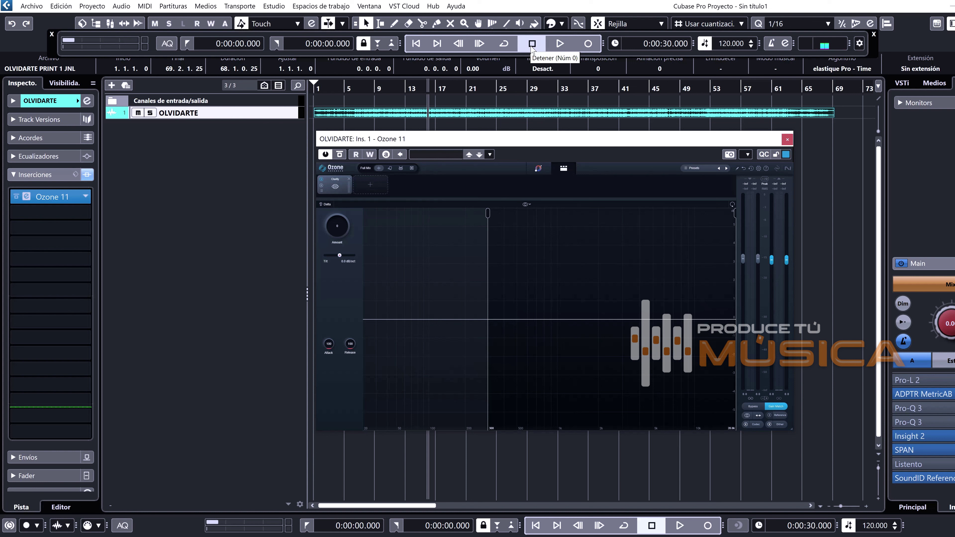
pyautogui.click(560, 43)
pyautogui.moveTo(342, 228); pyautogui.dragTo(371, 182)
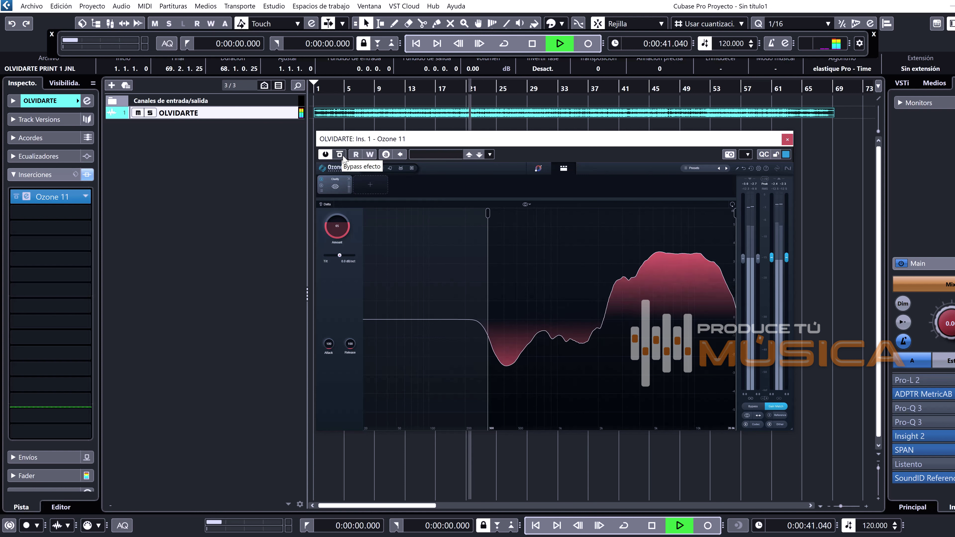
# - Compare the OLVIDARTE track with and without Clarity by repeatedly bypassing and re-enabling Ozone during playback, and stop
pyautogui.click(342, 158)
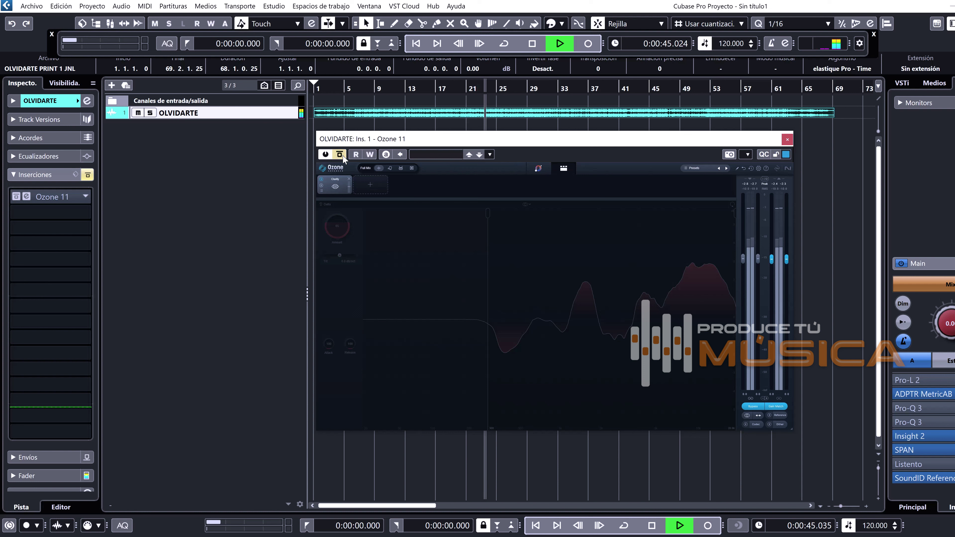
pyautogui.press('space')
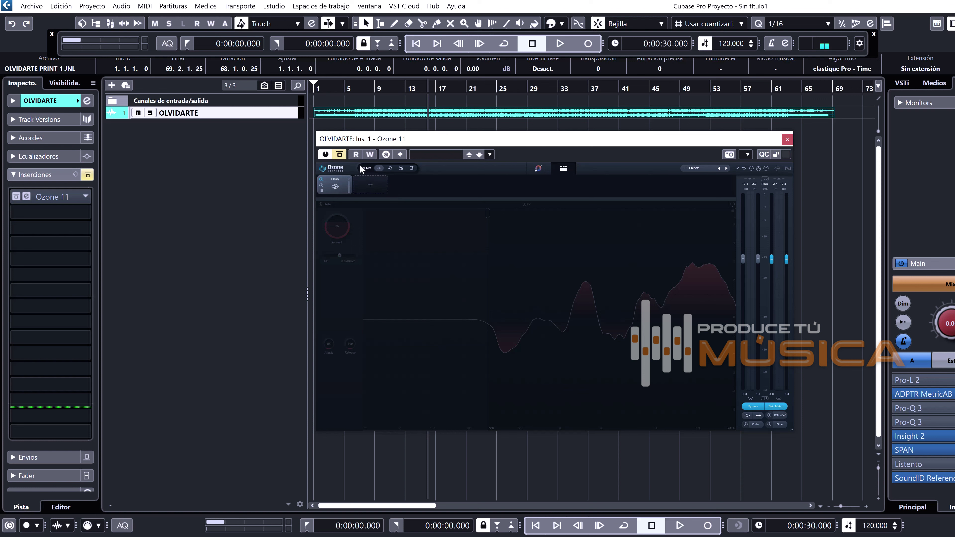
pyautogui.click(339, 155)
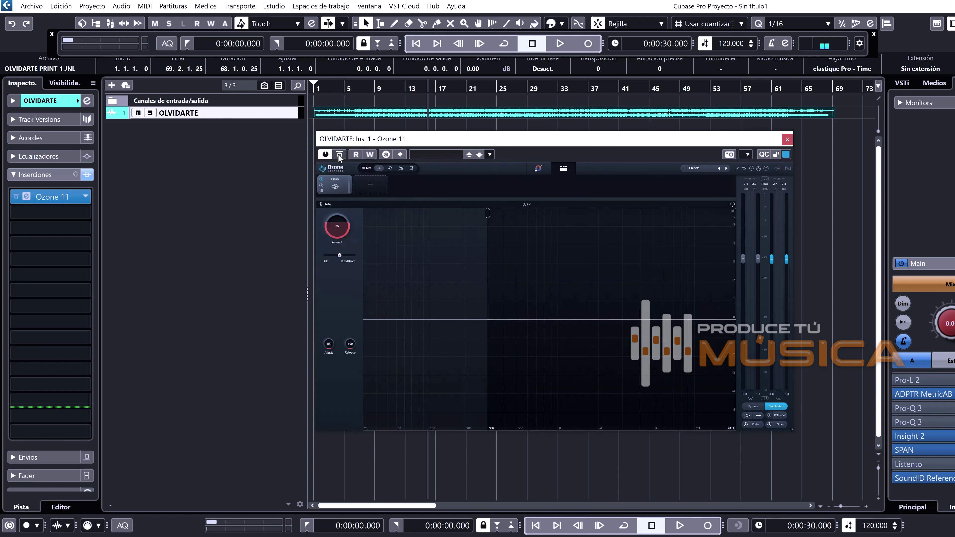
pyautogui.press('space')
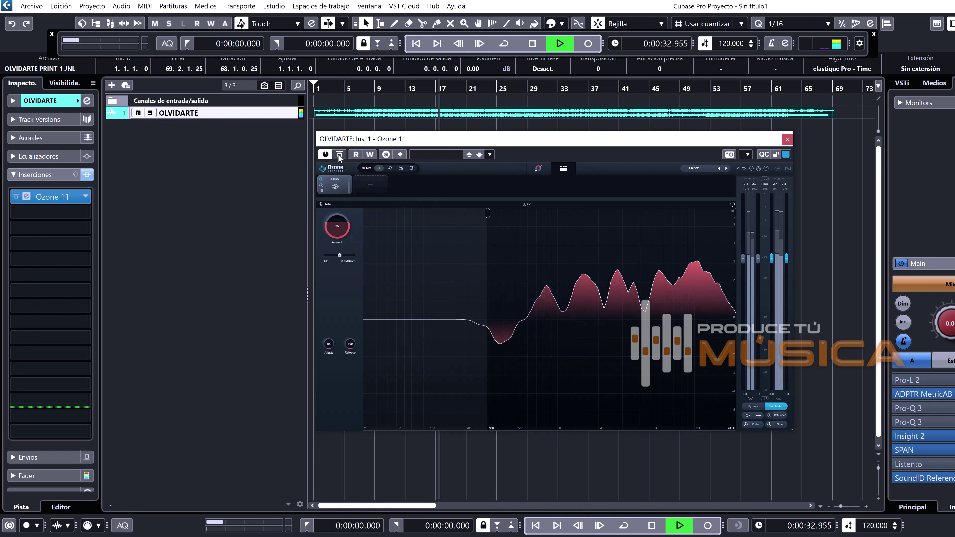
pyautogui.click(339, 155)
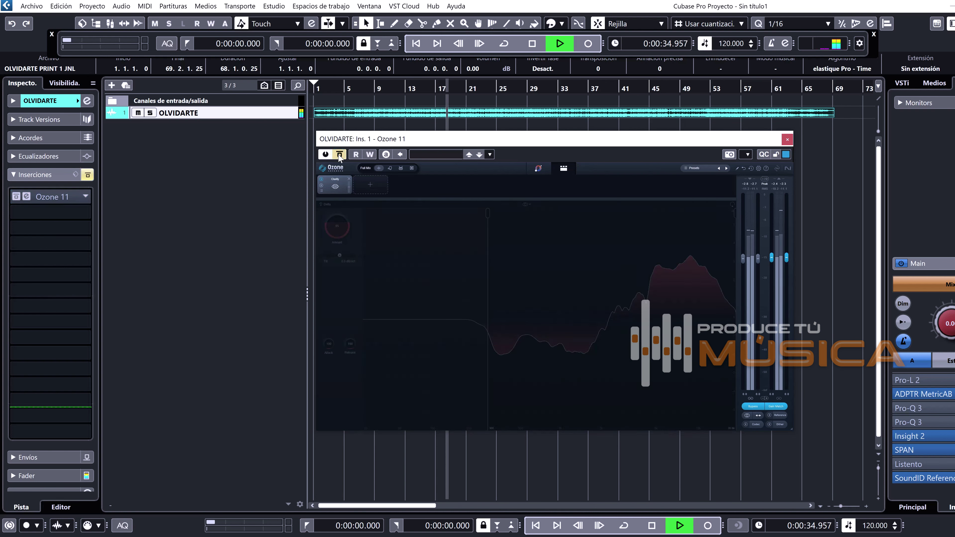
pyautogui.click(339, 155)
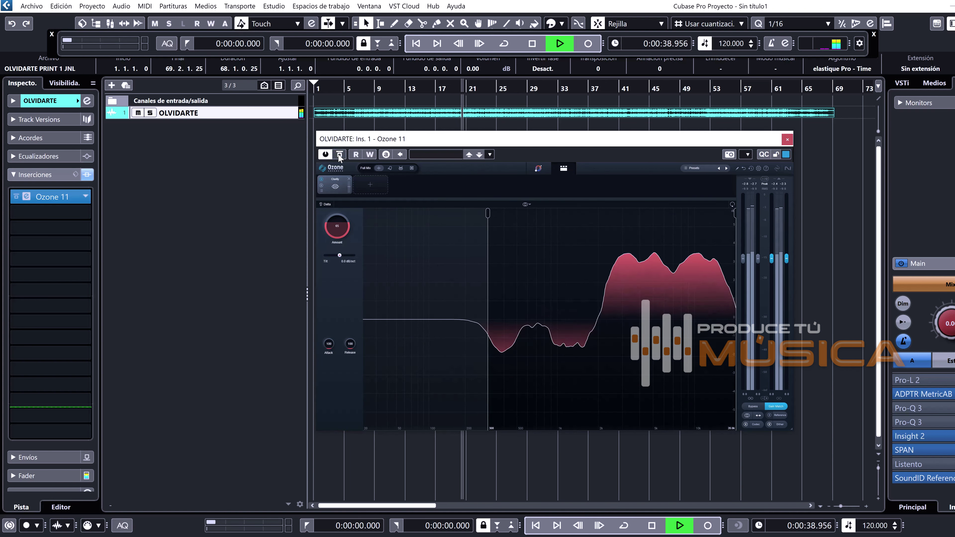
pyautogui.click(339, 155)
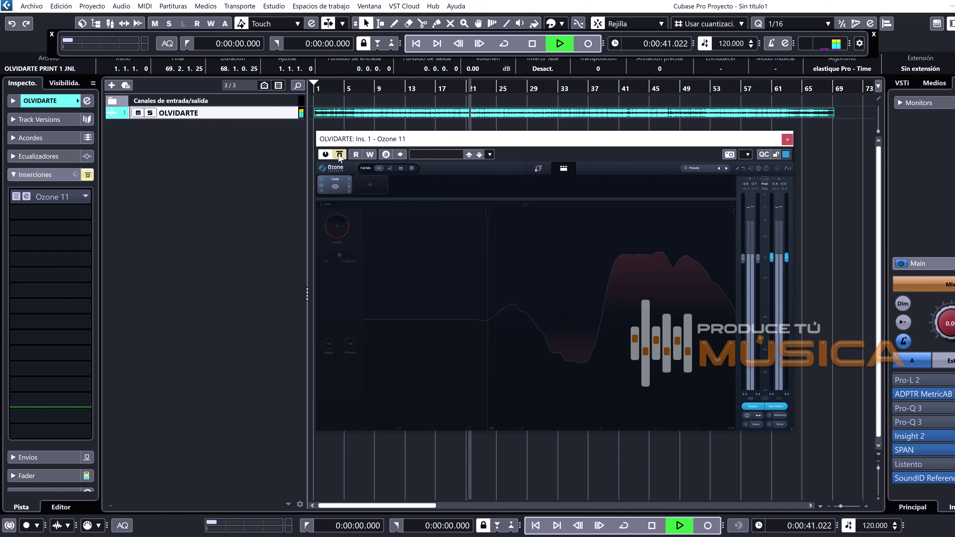
pyautogui.click(339, 155)
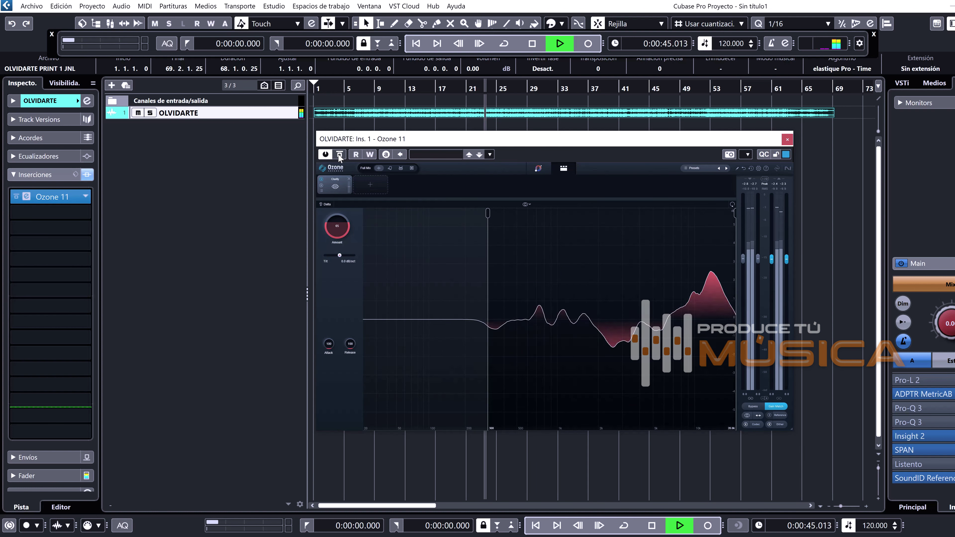
pyautogui.click(340, 155)
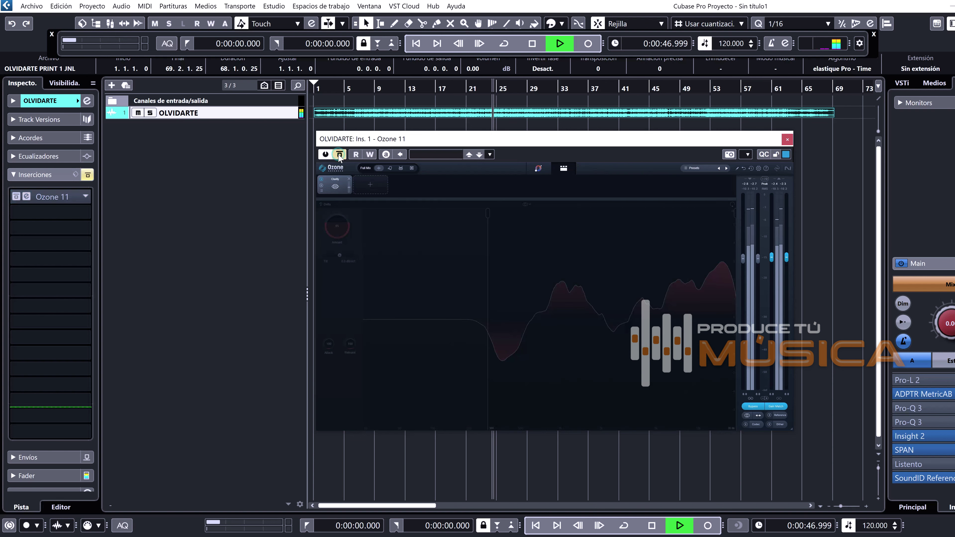
pyautogui.click(339, 155)
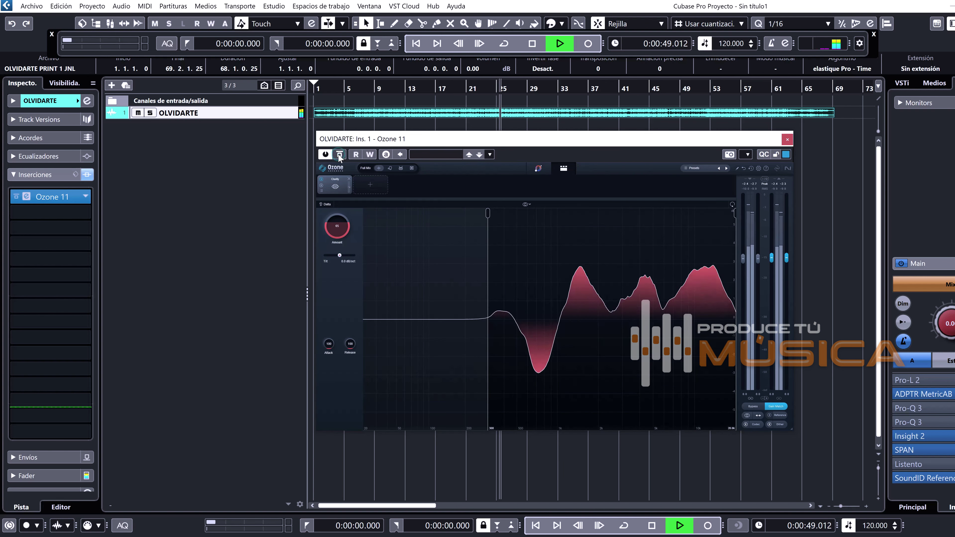
pyautogui.click(647, 451)
pyautogui.press('space')
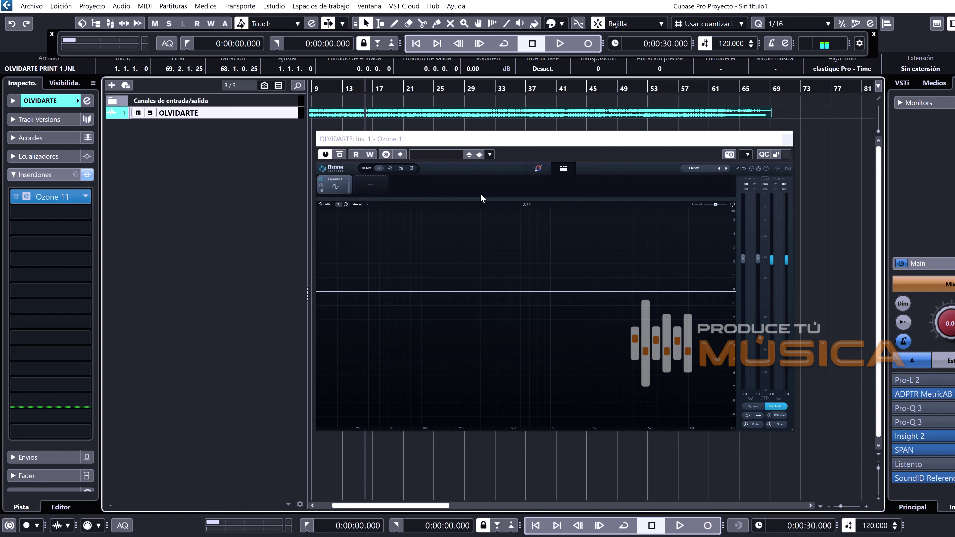
# - Shape the Equalizer 1 curve with a boost of about 2.8 dB near 3 kHz and a cut of about 2.3 dB near 190 Hz
pyautogui.moveTo(616, 292); pyautogui.dragTo(616, 254)
pyautogui.moveTo(463, 292); pyautogui.dragTo(453, 323)
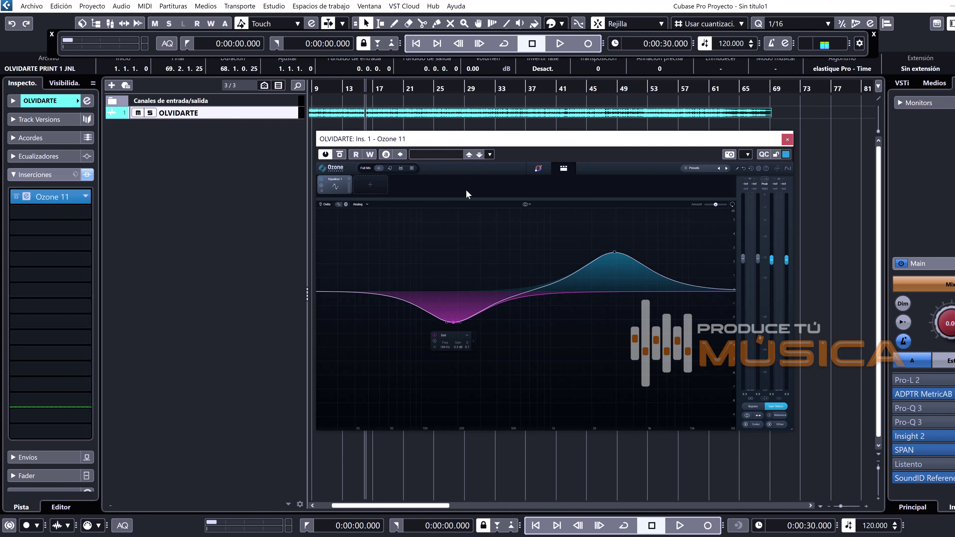
# - Go through Ozone's stem focus modes for vocals, drums and bass
pyautogui.click(390, 168)
pyautogui.click(403, 167)
pyautogui.click(411, 169)
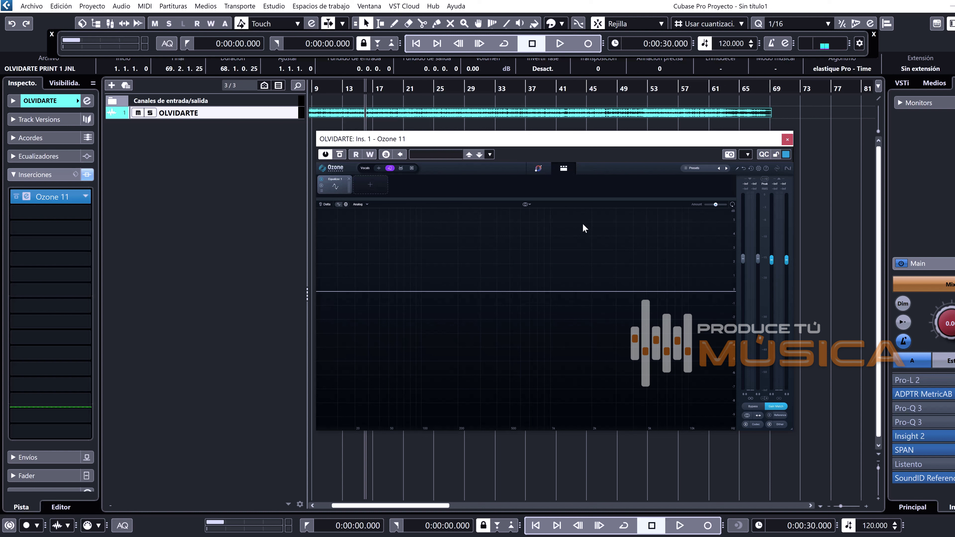
# - With the focus on vocals, play the track and add an equalizer bell boost of about 6 dB near 6.5 kHz
pyautogui.press('space')
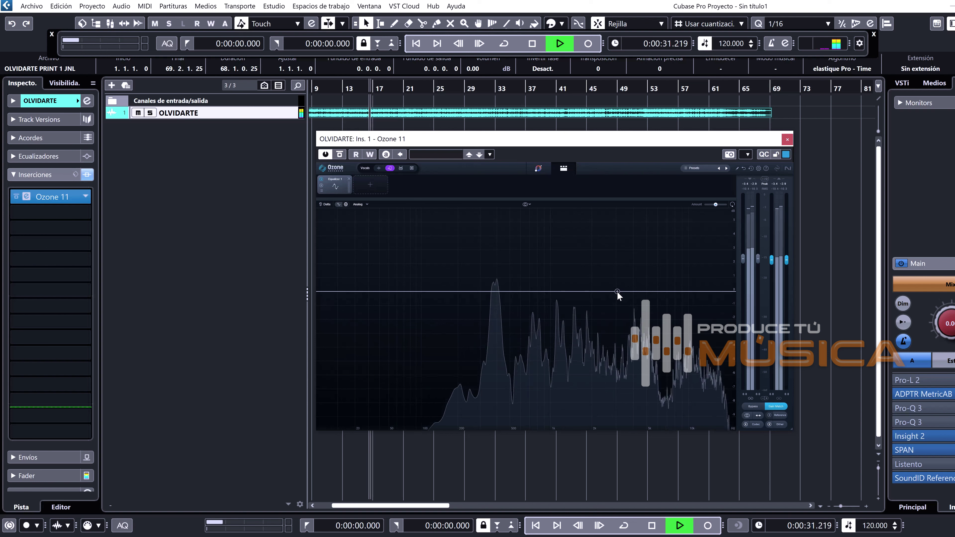
pyautogui.moveTo(604, 292); pyautogui.dragTo(600, 210)
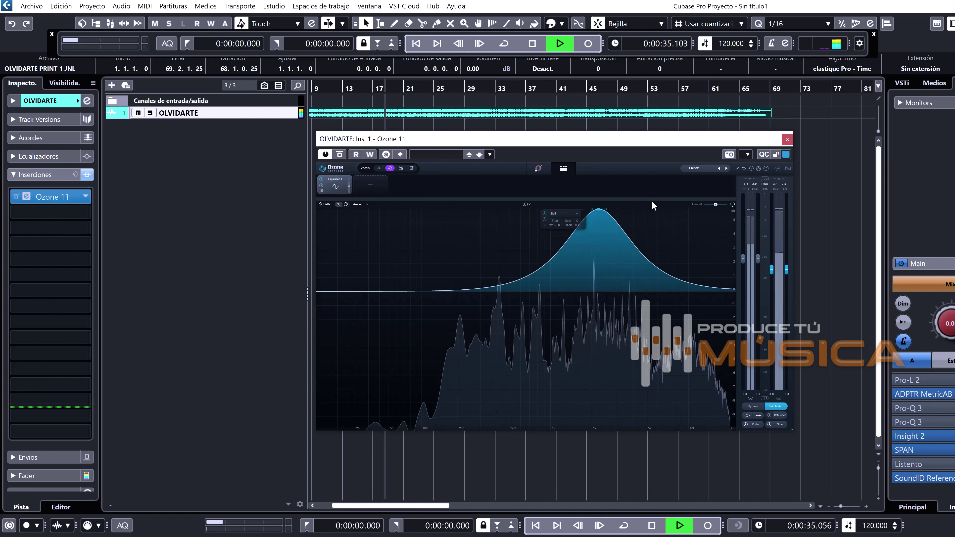
pyautogui.moveTo(599, 209); pyautogui.dragTo(666, 209)
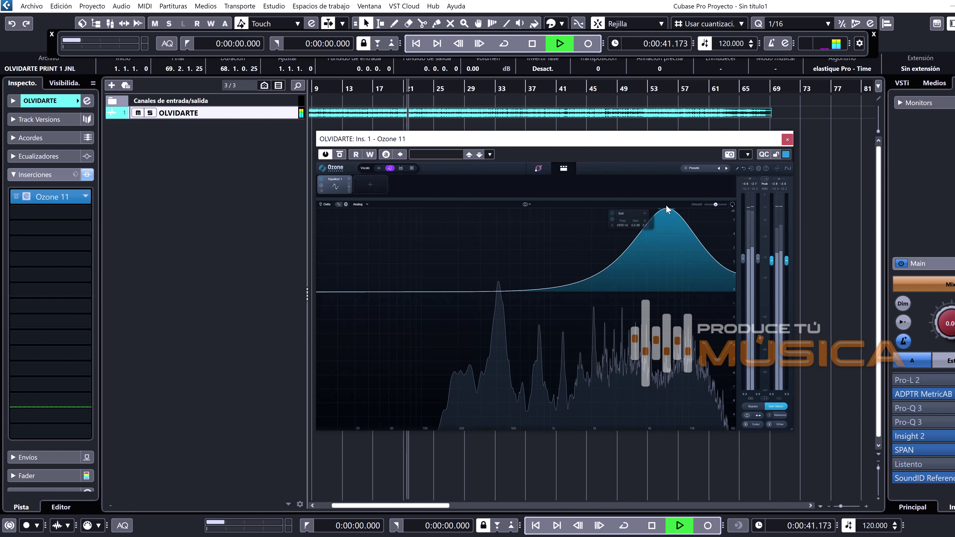
# - Compare the vocal high-frequency boost against the unprocessed track by toggling Ozone's bypass, replaying the section once, and stop
pyautogui.click(340, 156)
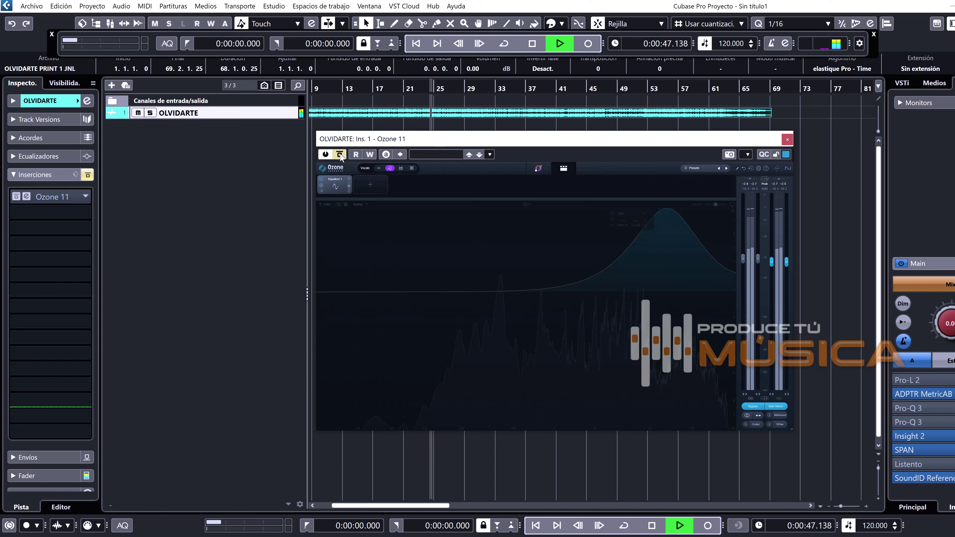
pyautogui.click(340, 156)
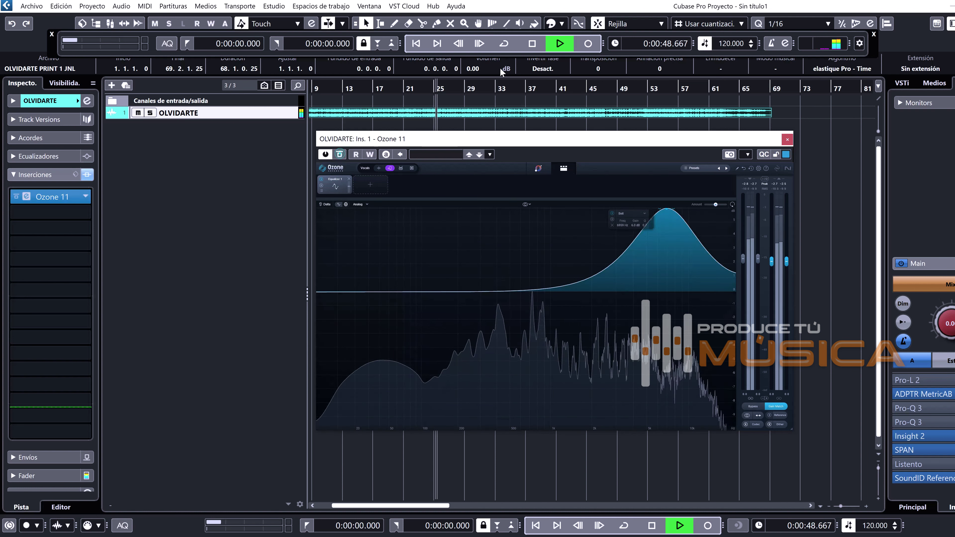
pyautogui.click(532, 48)
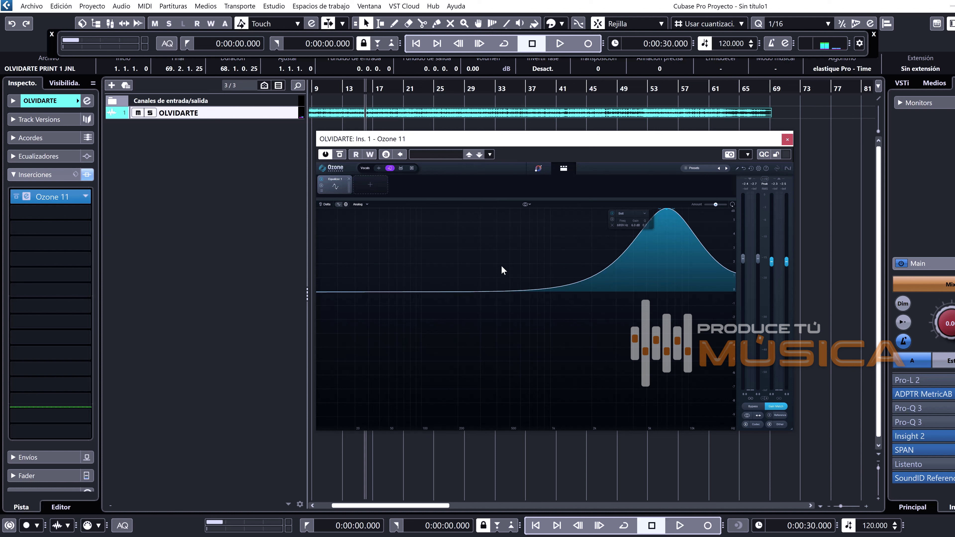
pyautogui.press('space')
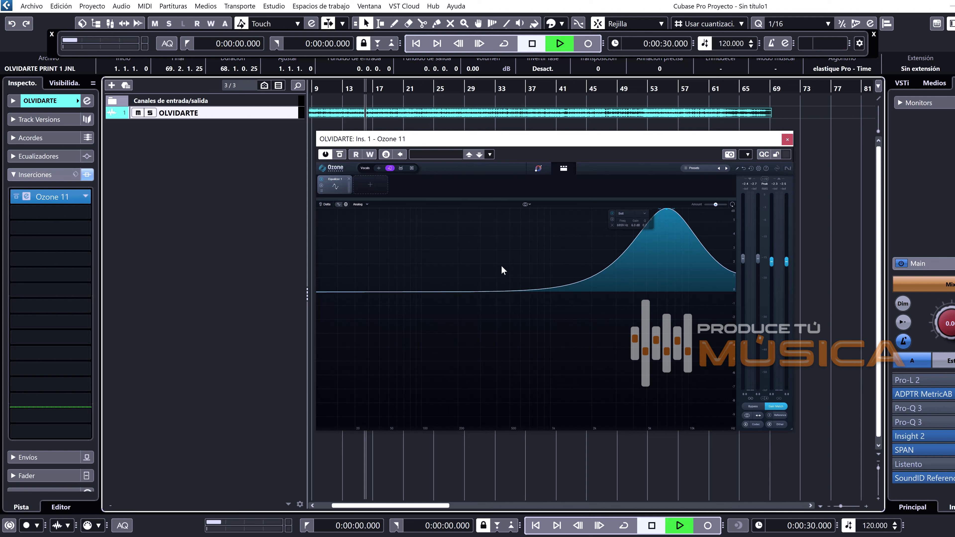
pyautogui.click(341, 156)
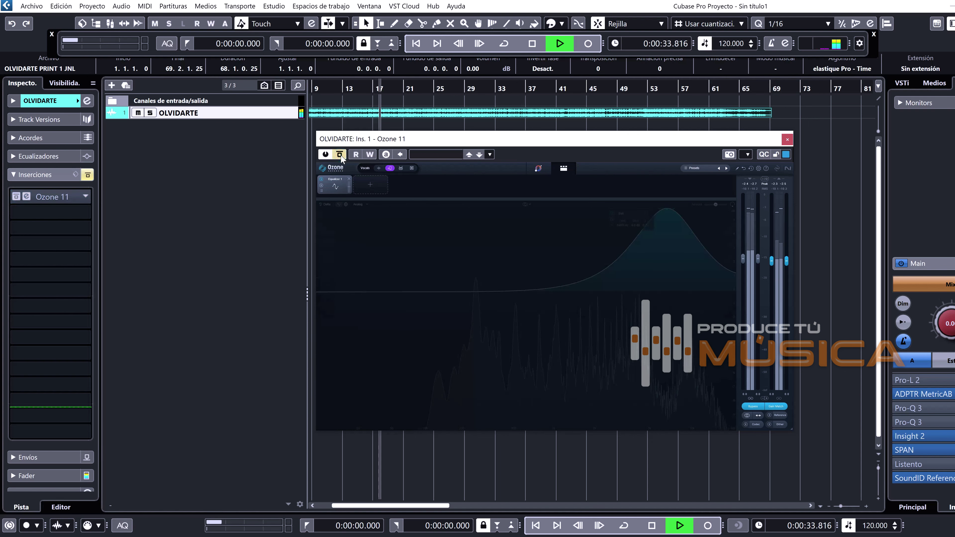
pyautogui.click(341, 155)
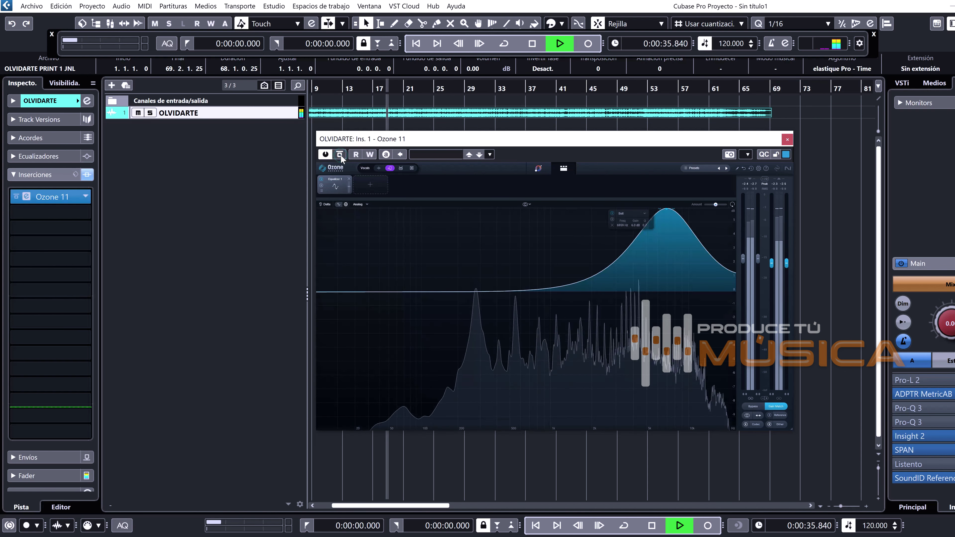
pyautogui.press('space')
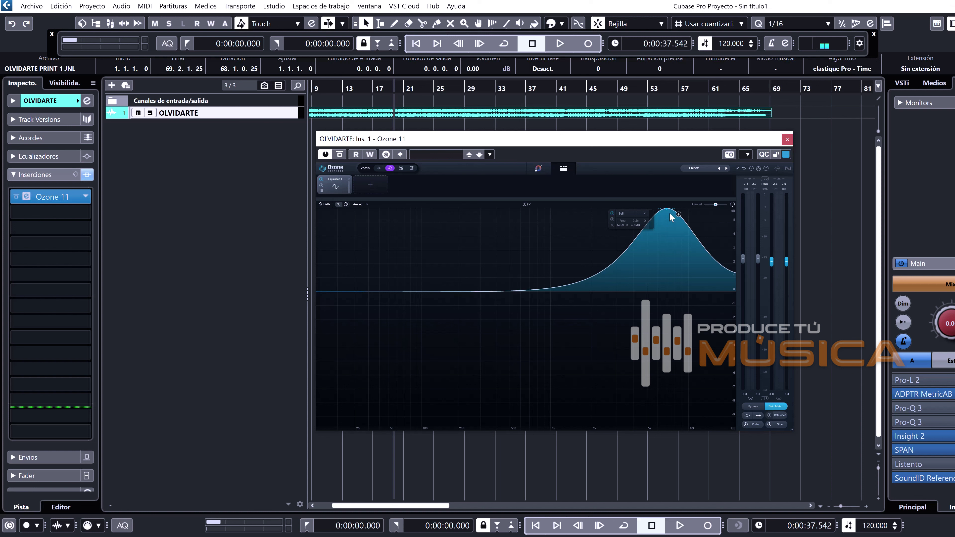
# - Turn the vocal bell into a cut of about 7.8 dB near 2.2 kHz and compare it with bypass during playback
pyautogui.moveTo(674, 213); pyautogui.dragTo(660, 209)
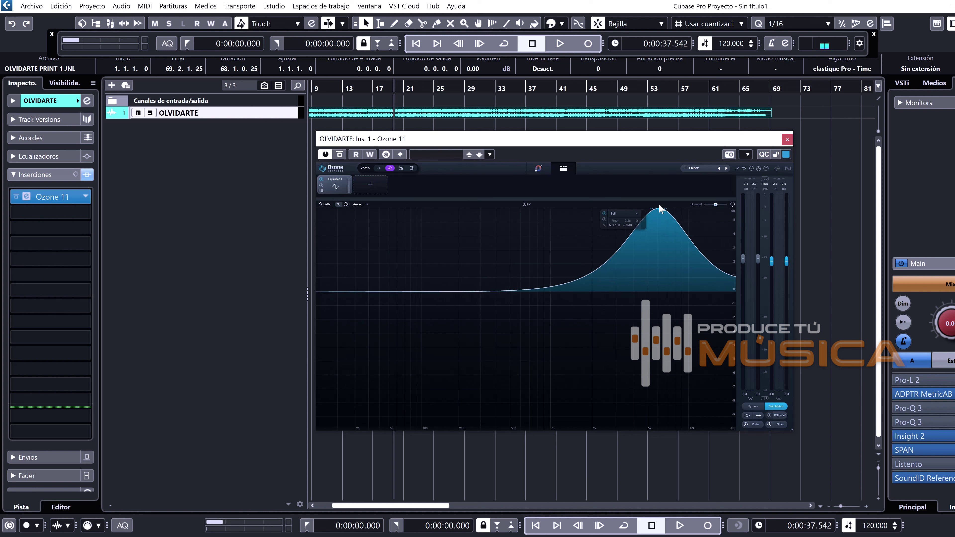
pyautogui.moveTo(660, 209); pyautogui.dragTo(602, 400)
pyautogui.press('space')
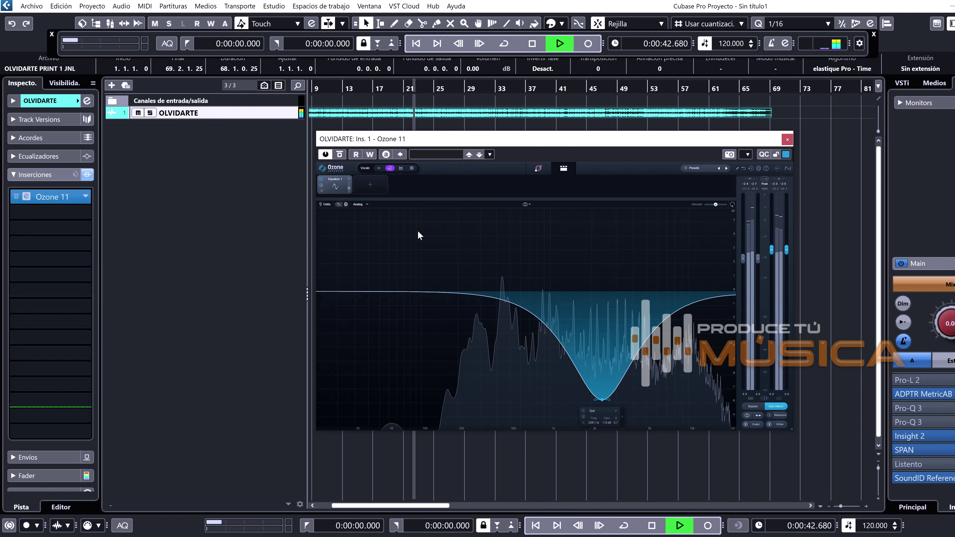
pyautogui.click(340, 155)
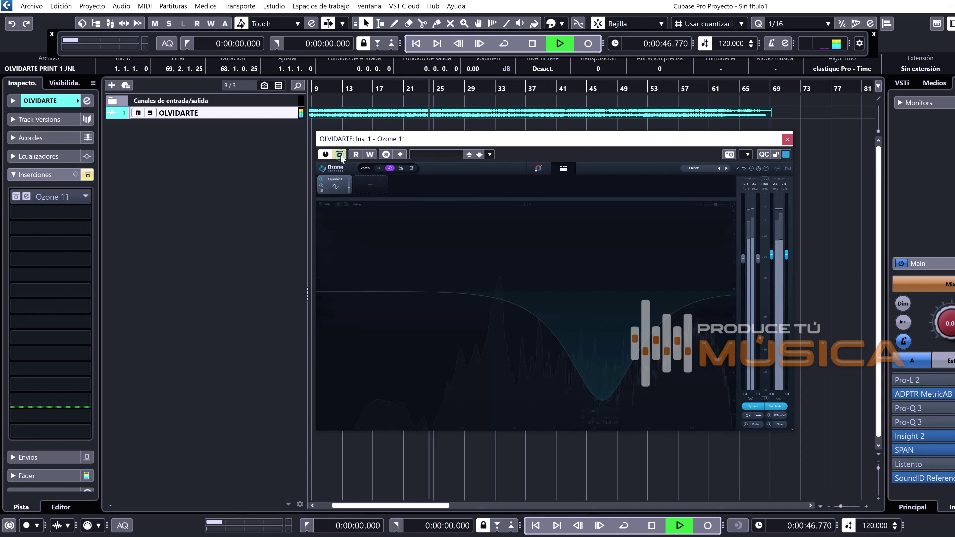
pyautogui.click(340, 155)
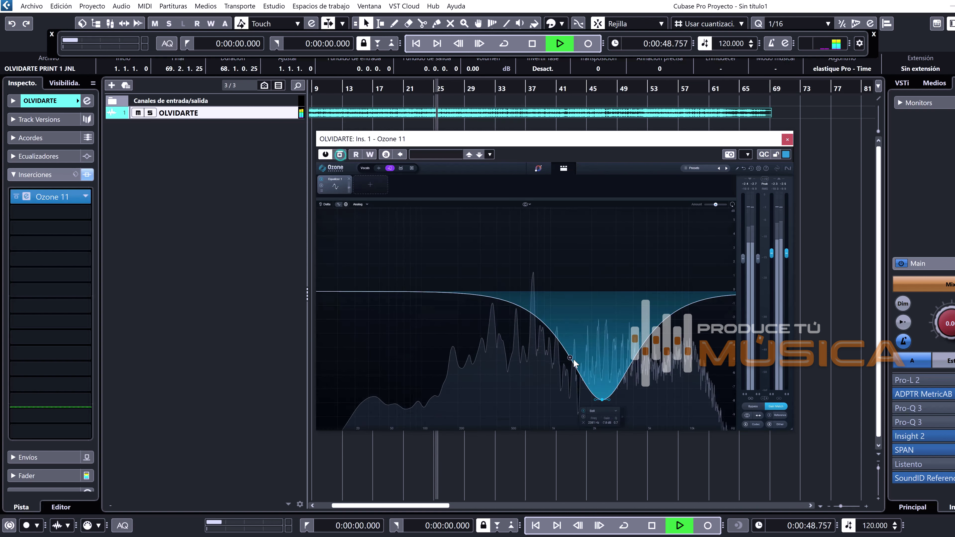
# - Raise the vocal bell to a boost of about 6 dB near 2.2 kHz and stop playback
pyautogui.moveTo(602, 398); pyautogui.dragTo(601, 198)
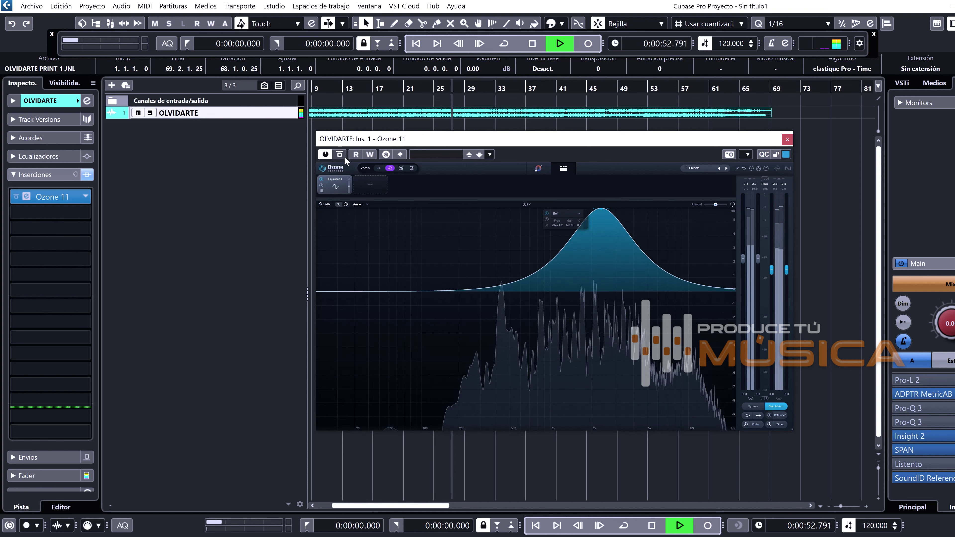
pyautogui.press('space')
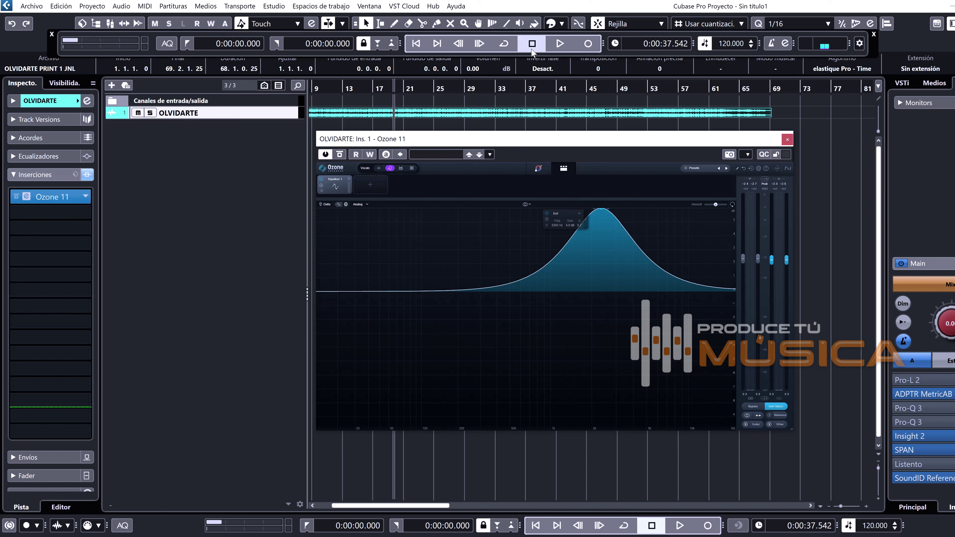
# - With the focus on drums, play the track and shift the 6 dB equalizer bell boost to near 5 kHz
pyautogui.press('space')
pyautogui.moveTo(601, 209); pyautogui.dragTo(652, 203)
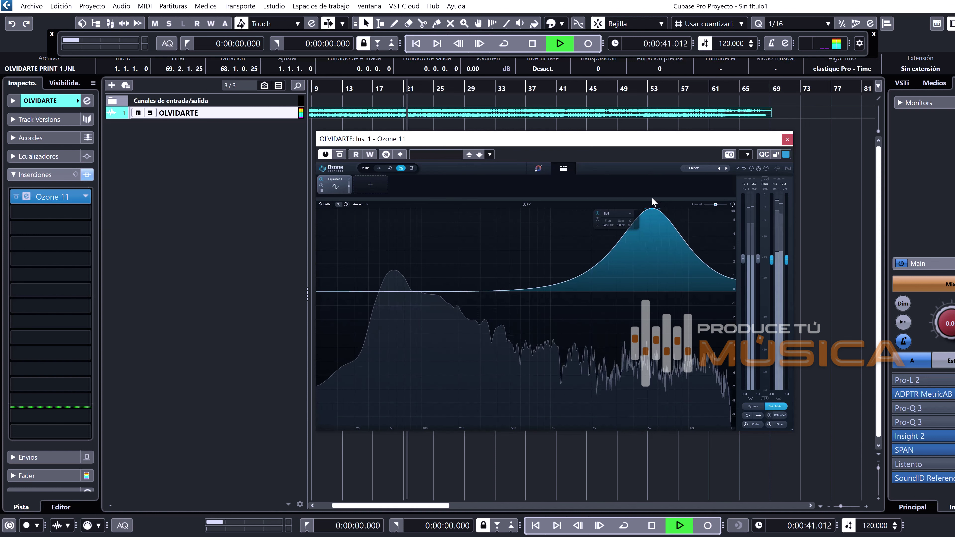
pyautogui.moveTo(652, 198); pyautogui.dragTo(645, 197)
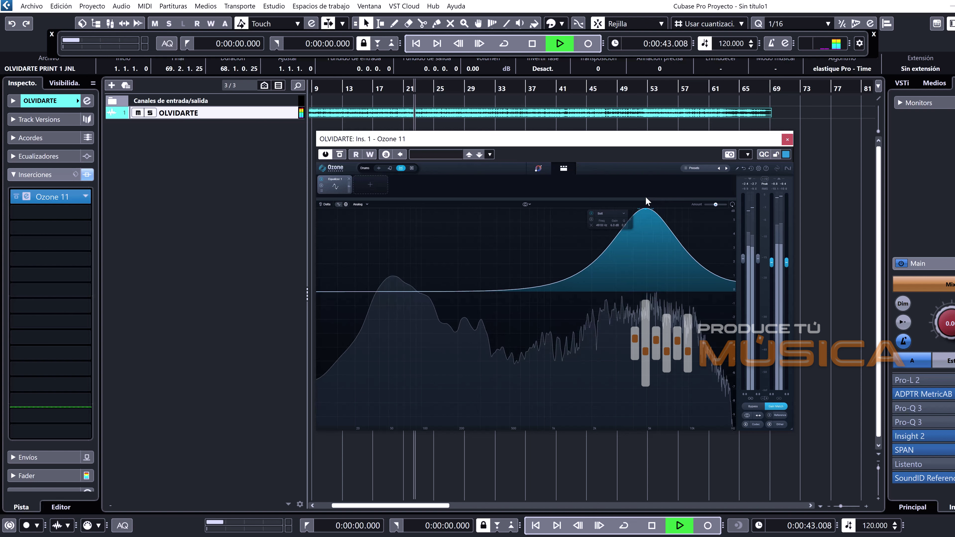
# - Compare the drum high-frequency boost with the bypassed track during playback, stop, and return to the section start
pyautogui.click(342, 154)
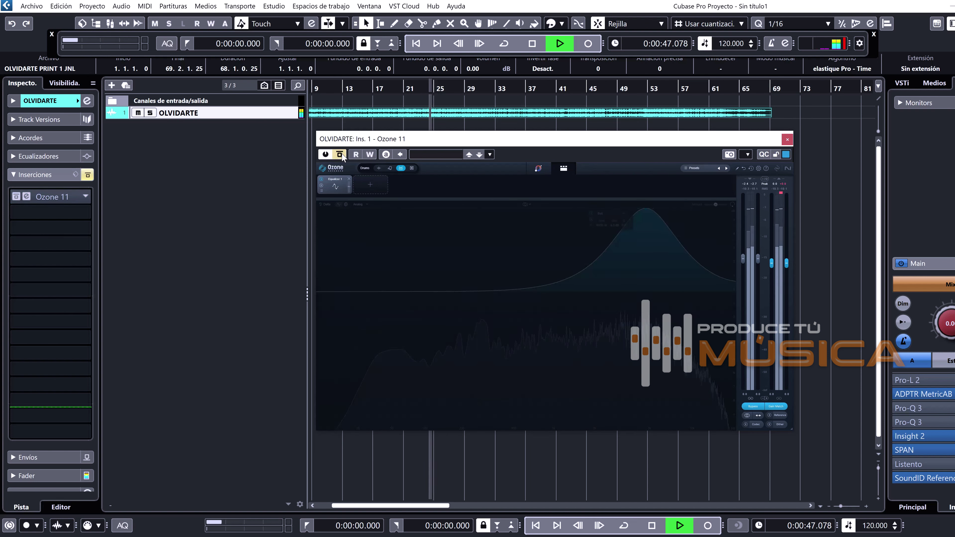
pyautogui.click(341, 154)
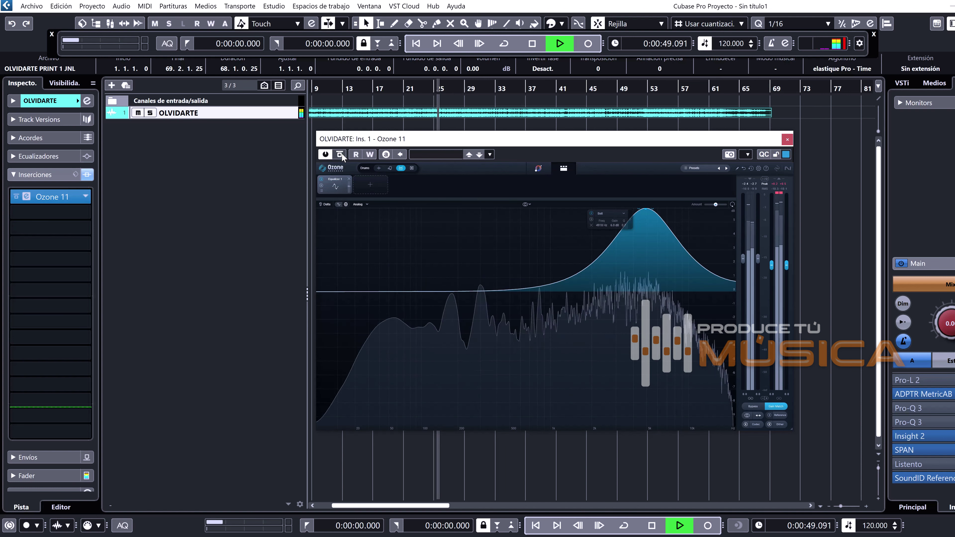
pyautogui.press('space')
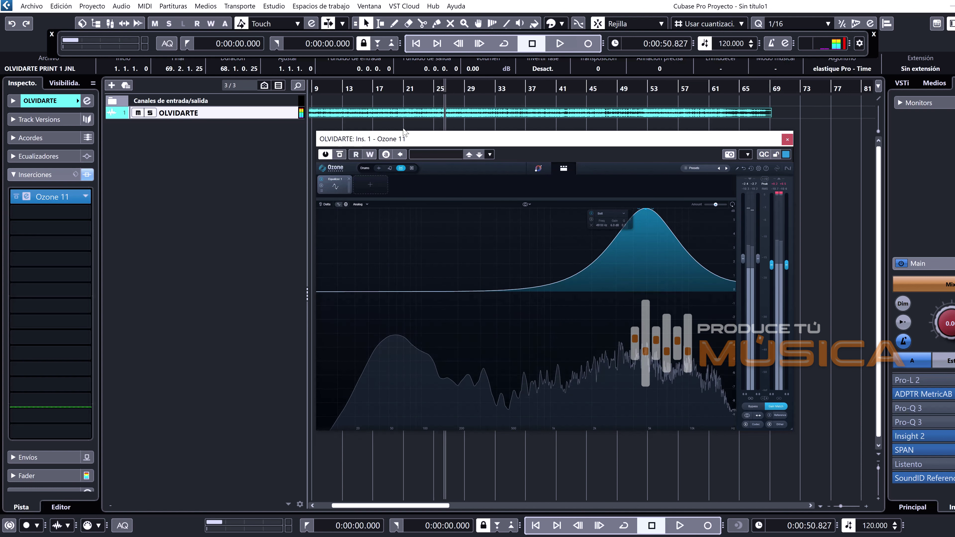
pyautogui.press('KP_0')
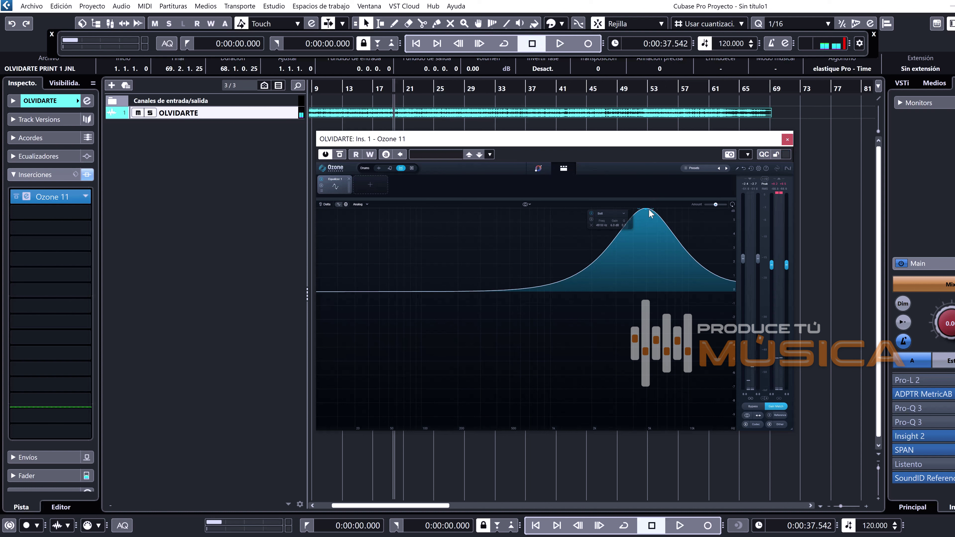
# - Move the drum bell boost of about 6 dB to near 68 Hz and compare it with bypass during playback
pyautogui.moveTo(645, 208); pyautogui.dragTo(402, 159)
pyautogui.press('space')
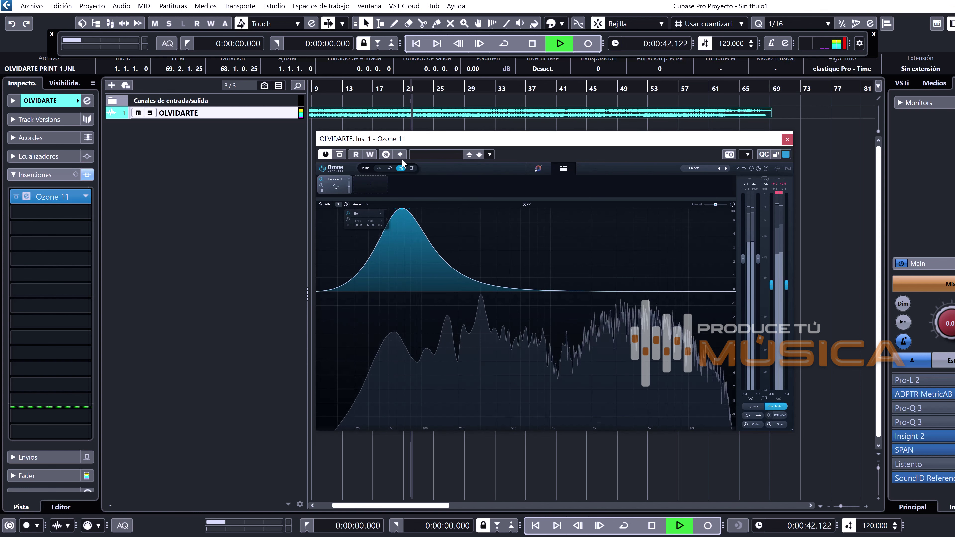
pyautogui.click(341, 155)
pyautogui.click(342, 155)
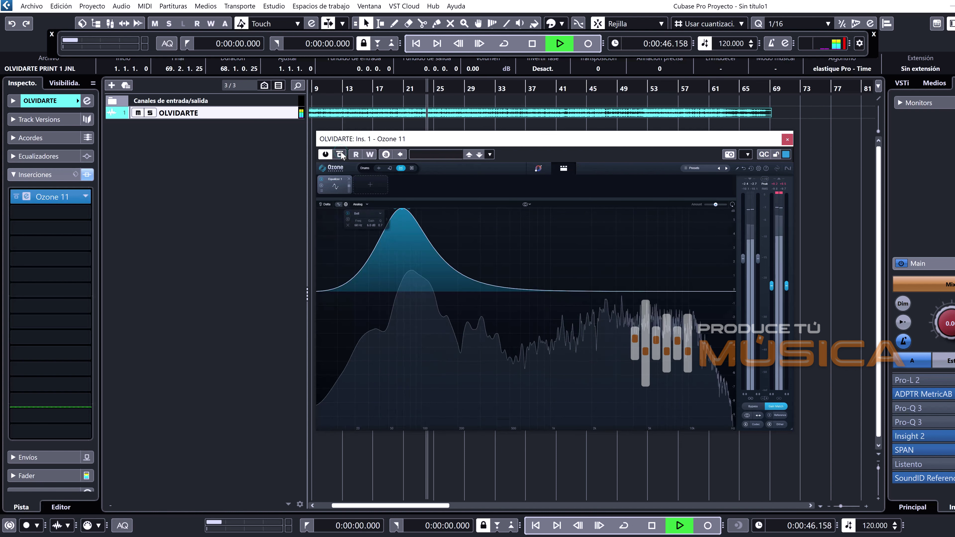
pyautogui.click(340, 154)
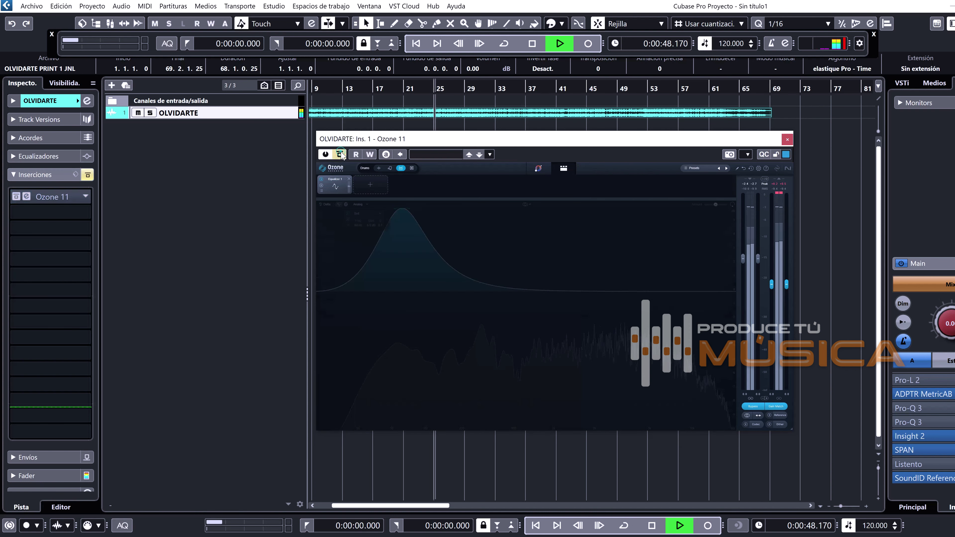
pyautogui.press('space')
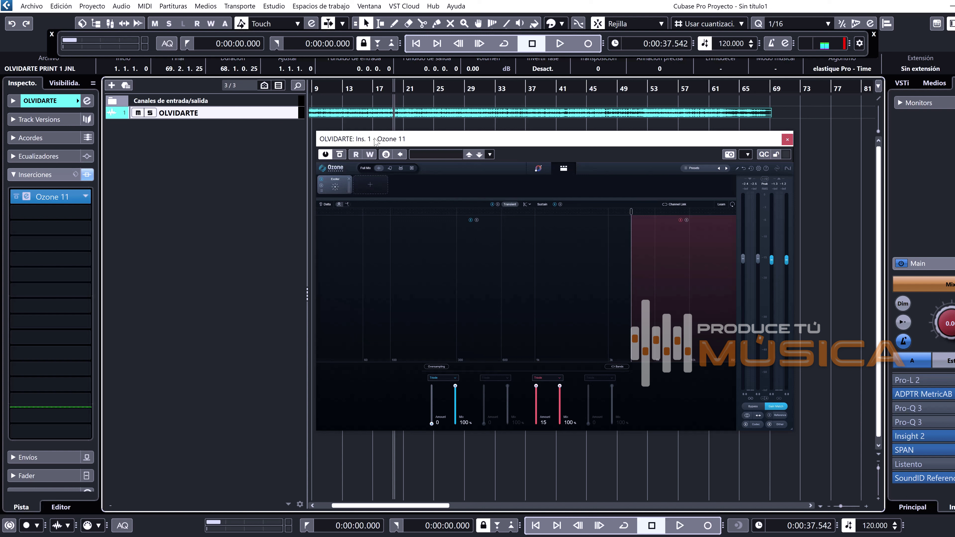
# - Play the full mix through the Exciter in transient mode, alternate it with the bypassed signal, and stop
pyautogui.press('space')
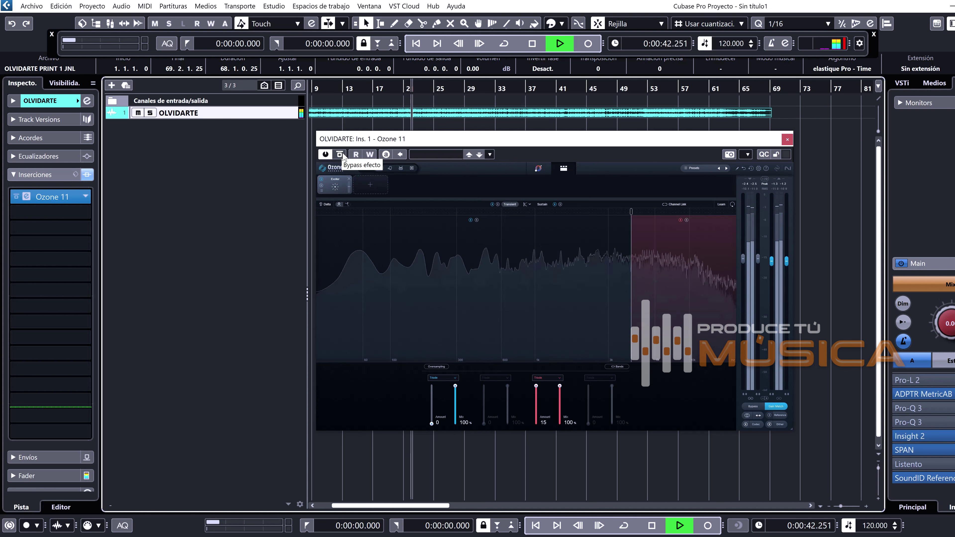
pyautogui.click(340, 155)
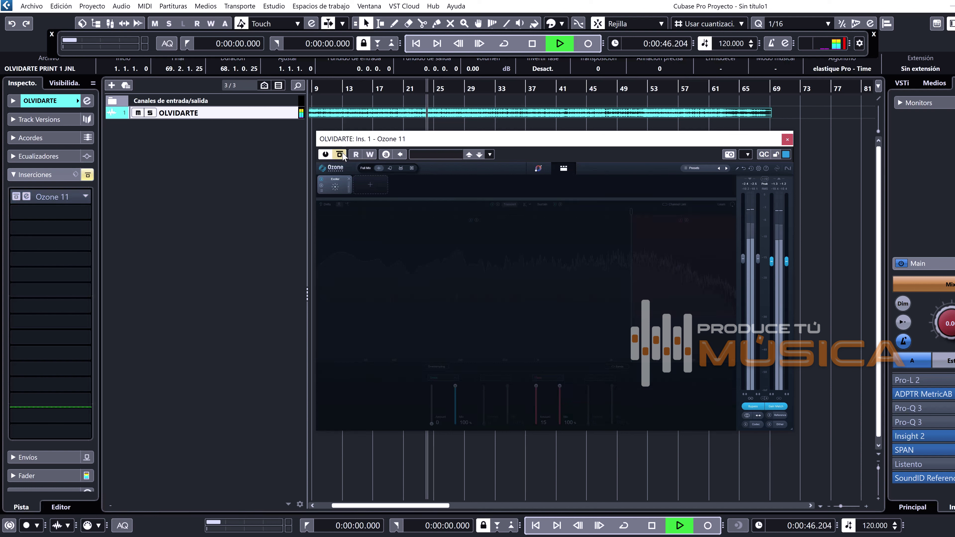
pyautogui.click(343, 153)
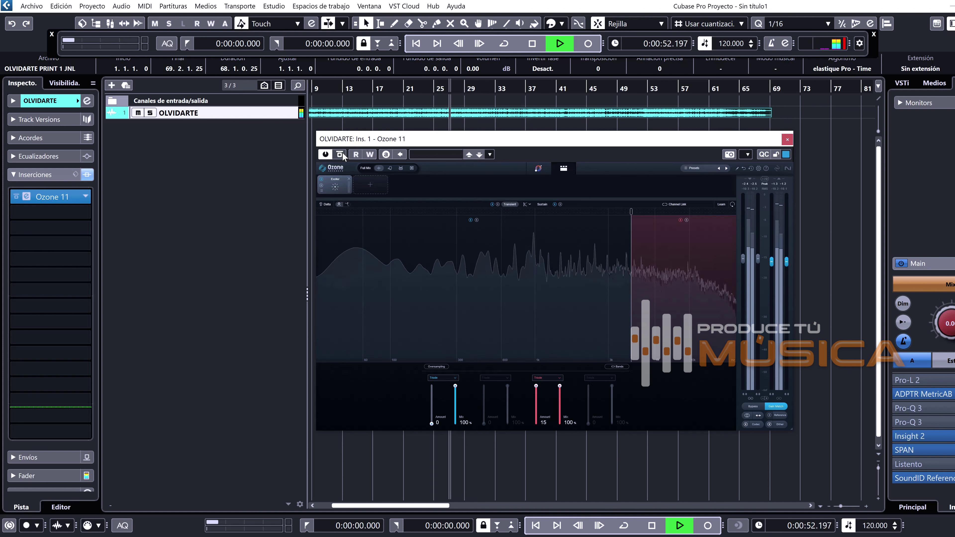
pyautogui.click(340, 154)
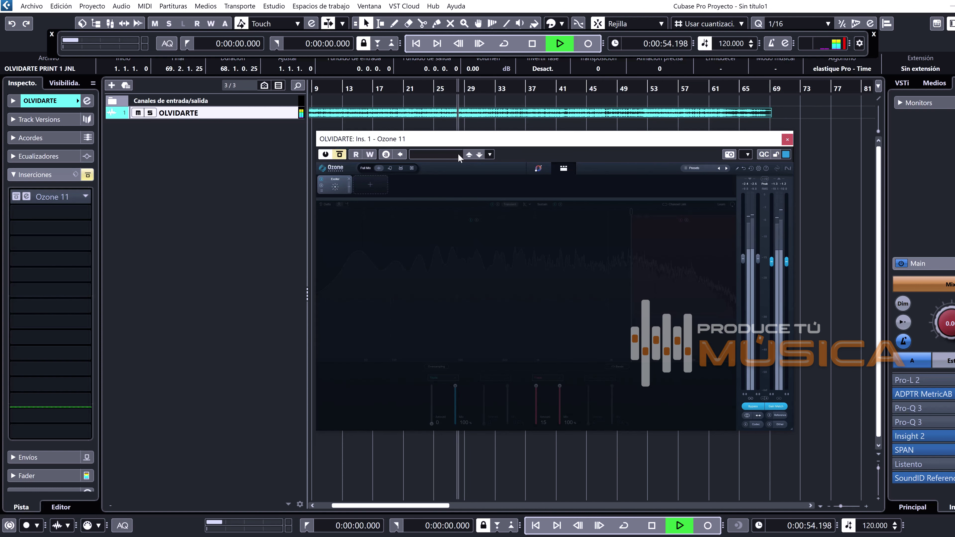
pyautogui.press('space')
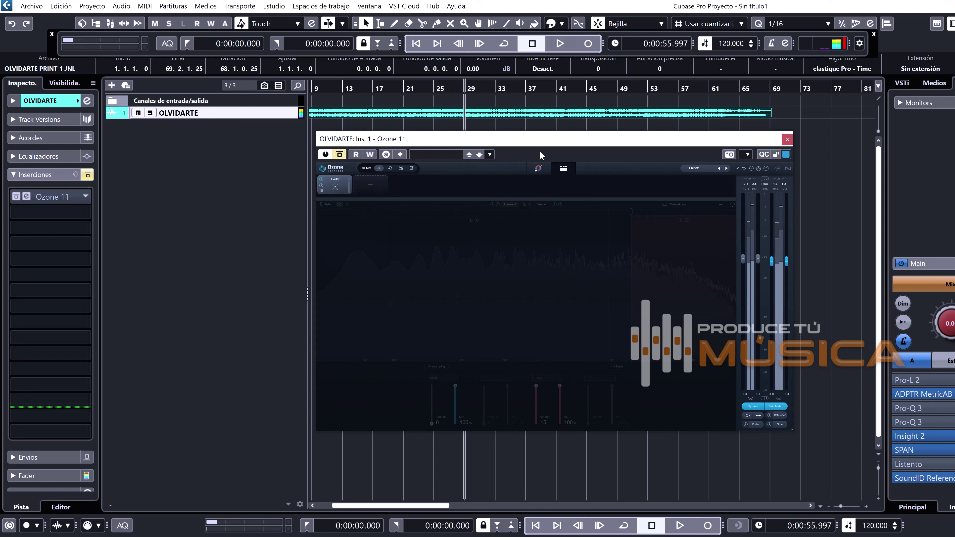
pyautogui.press('b')
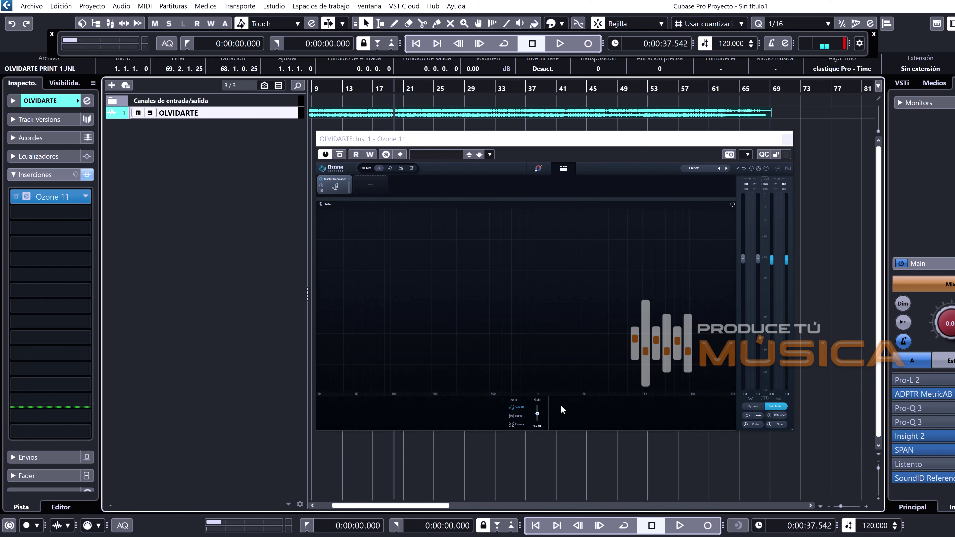
# - During playback, raise the vocal gain in Master Rebalance to about 7 dB, ease it back slightly, and stop
pyautogui.press('space')
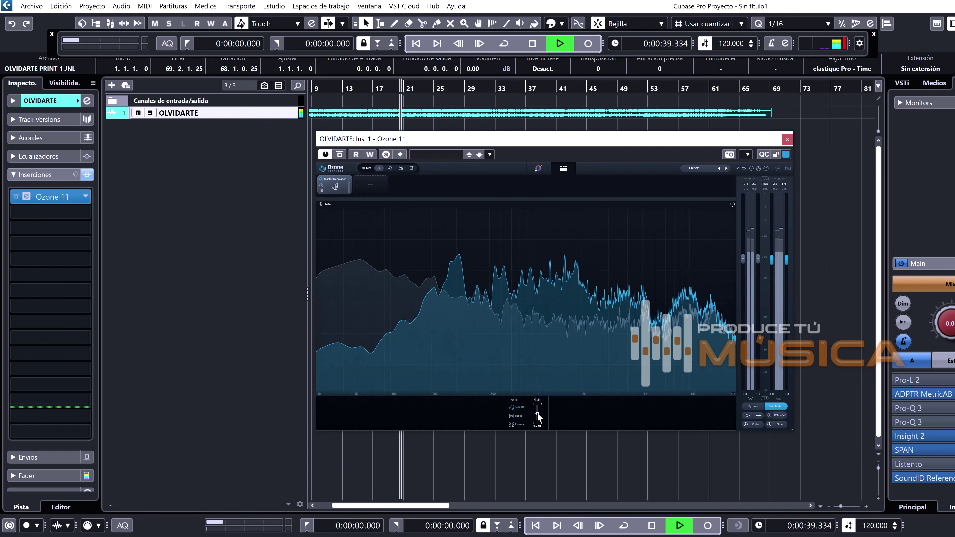
pyautogui.moveTo(538, 414); pyautogui.dragTo(539, 411)
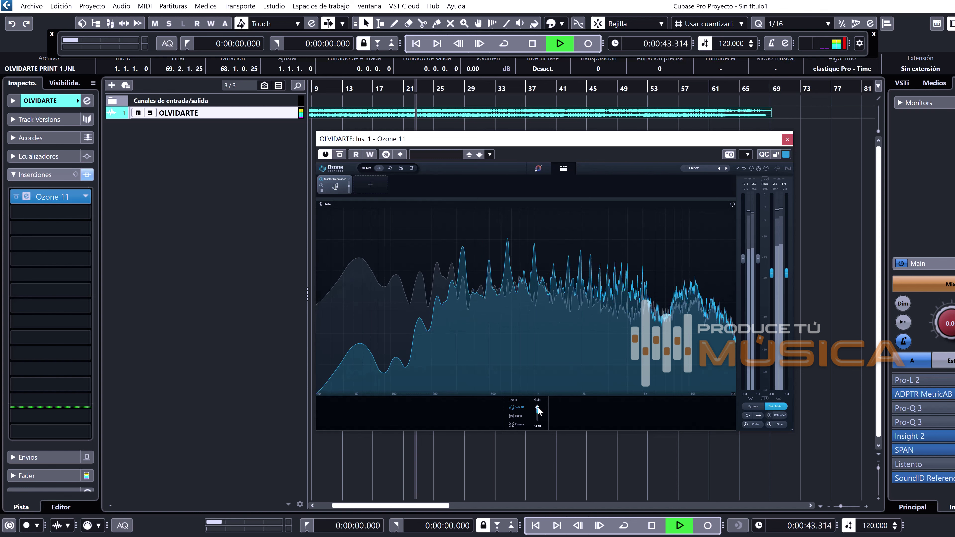
pyautogui.moveTo(538, 410)
pyautogui.mouseDown()
pyautogui.moveTo(539, 429)
pyautogui.moveTo(540, 409)
pyautogui.mouseUp()
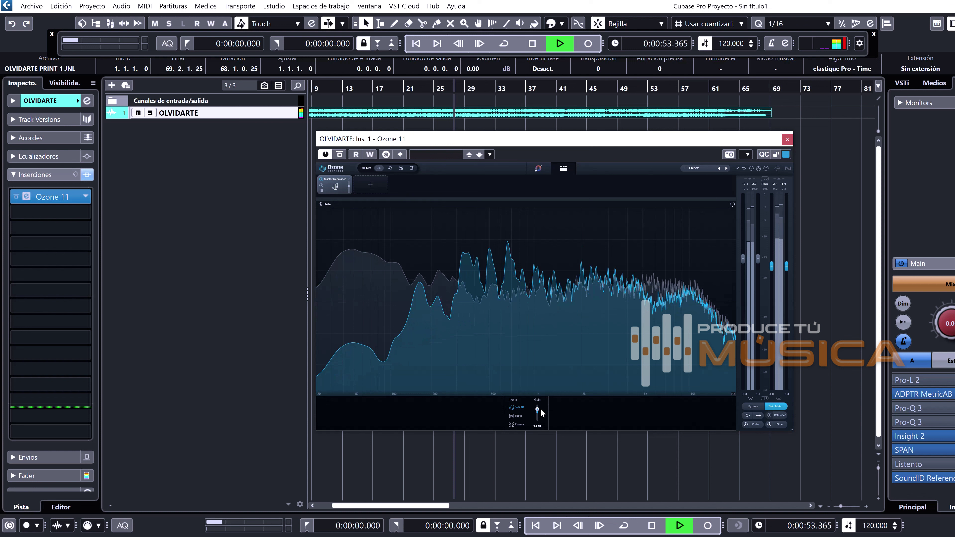
pyautogui.click(648, 527)
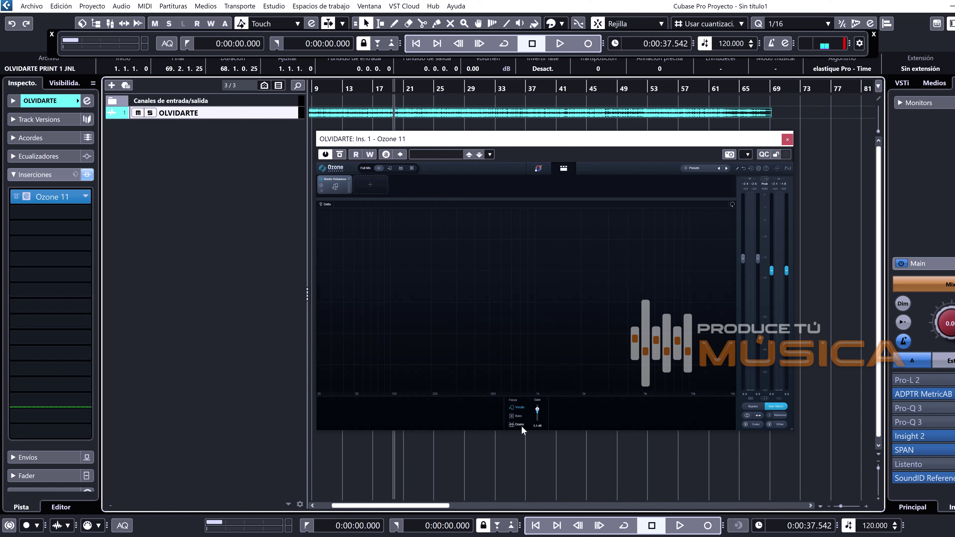
# - With Master Rebalance focused on drums, reset the gain to 0 dB, lower it strongly during playback, and stop
pyautogui.doubleClick(538, 412)
pyautogui.press('space')
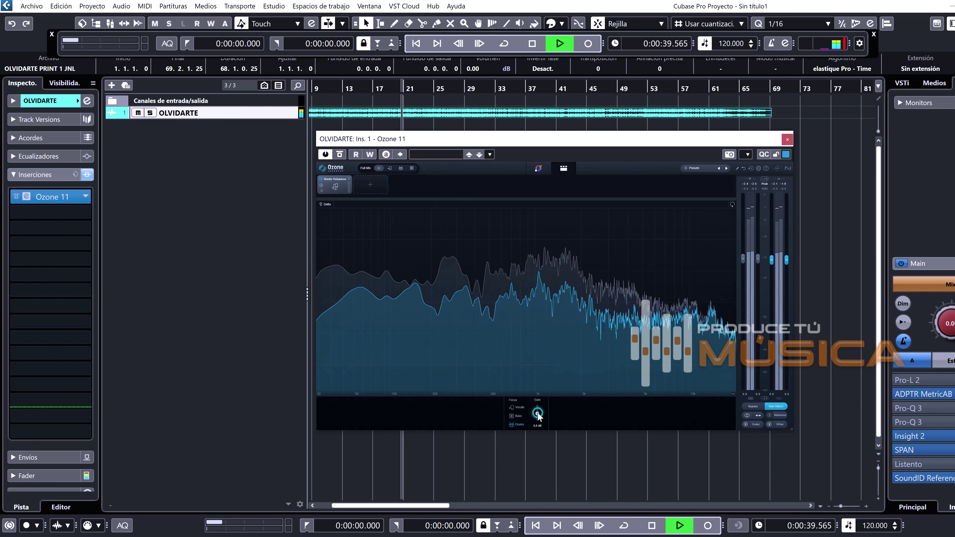
pyautogui.moveTo(538, 412)
pyautogui.mouseDown()
pyautogui.moveTo(542, 406)
pyautogui.moveTo(547, 423)
pyautogui.mouseUp()
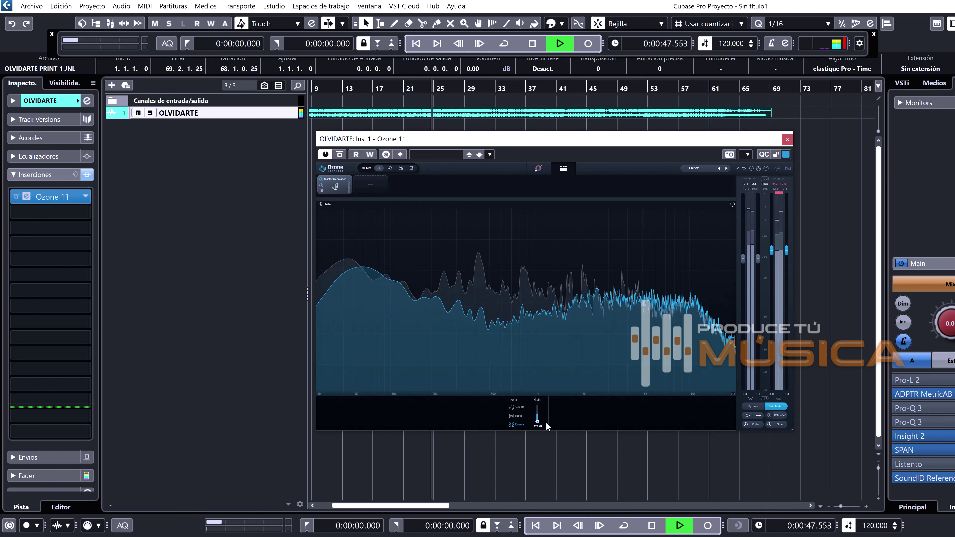
pyautogui.click(653, 526)
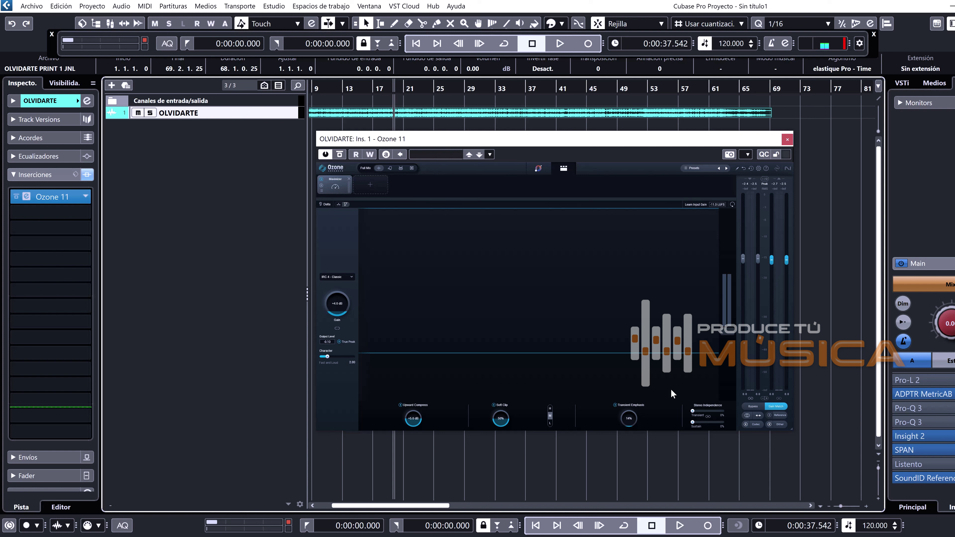
# - Review the available IRC limiting modes in the Maximizer and keep the current mode
pyautogui.click(352, 278)
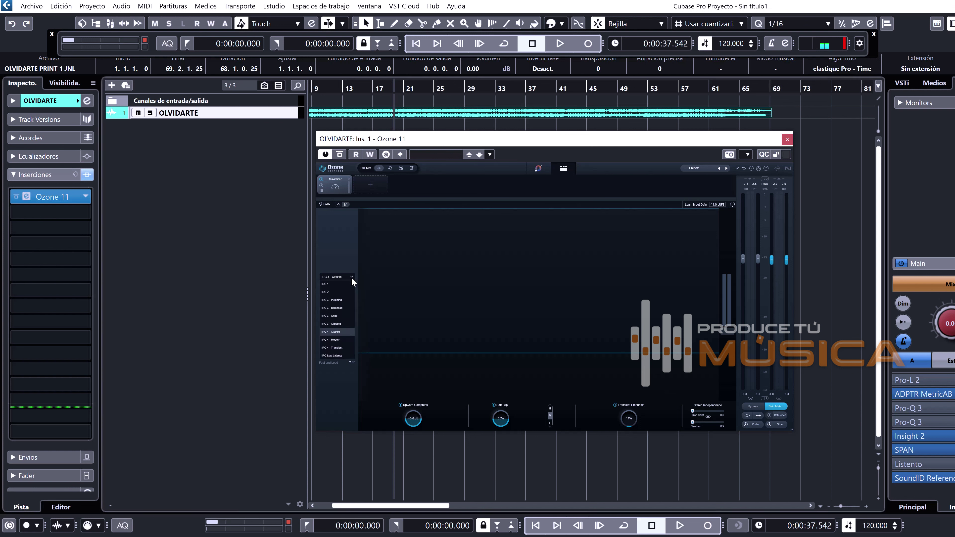
pyautogui.click(351, 242)
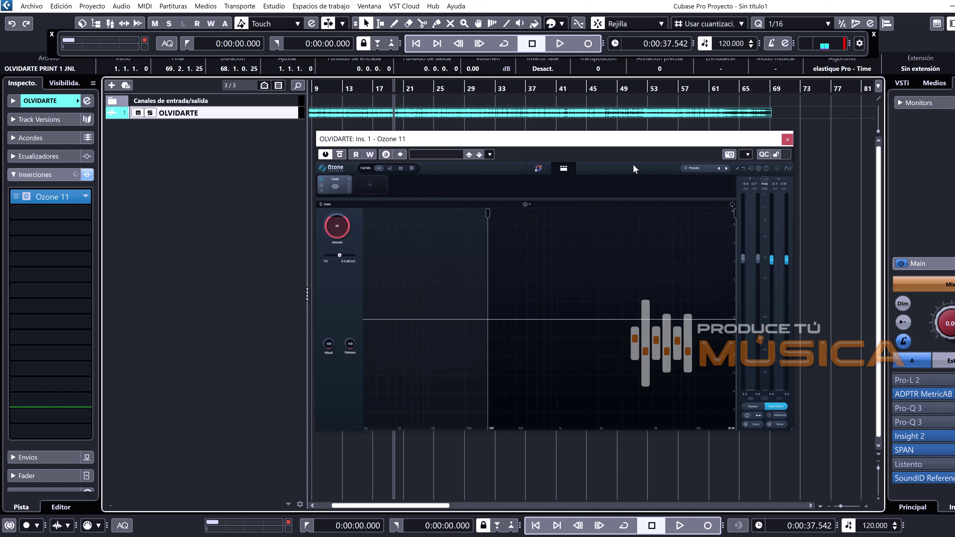
# - Play the mix through the Clarity module, compare it with Ozone bypassed, and stop playback
pyautogui.press('space')
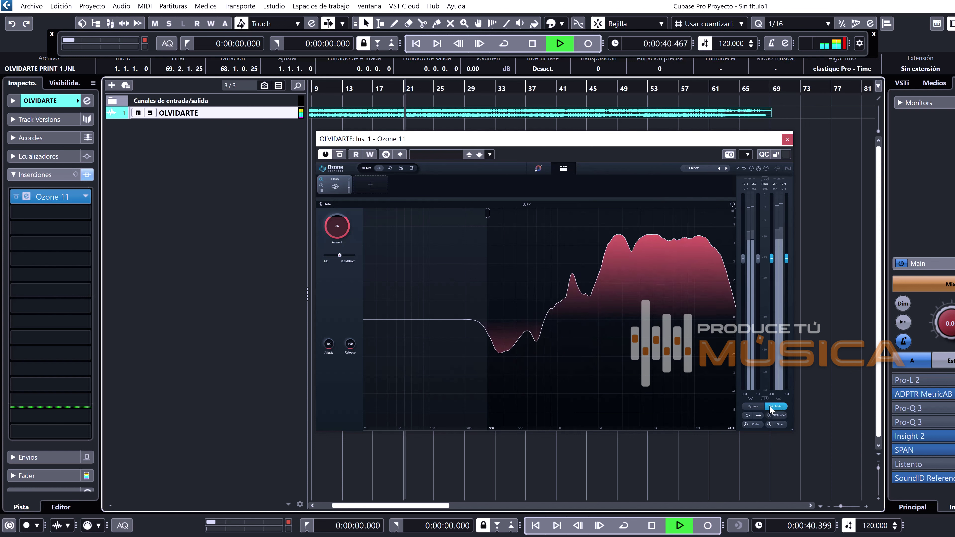
pyautogui.click(341, 157)
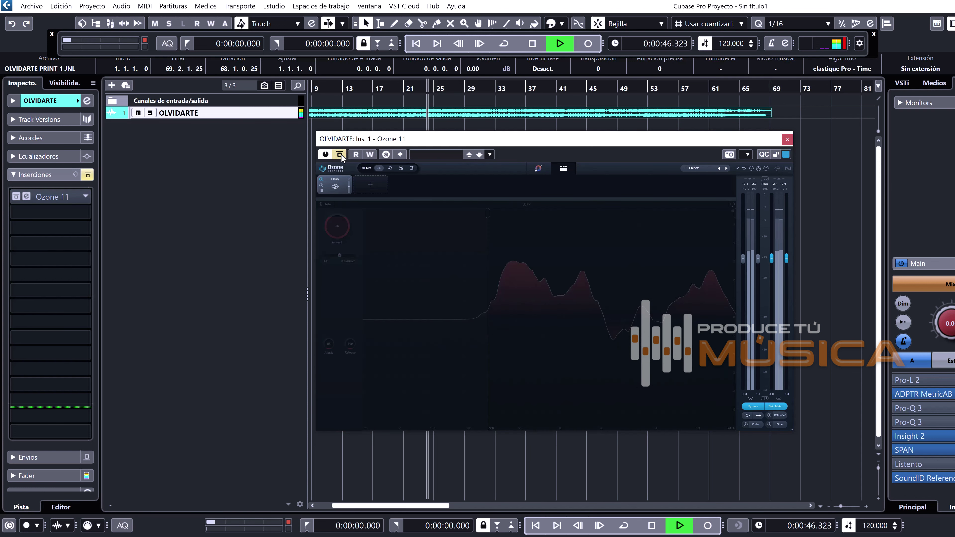
pyautogui.click(341, 155)
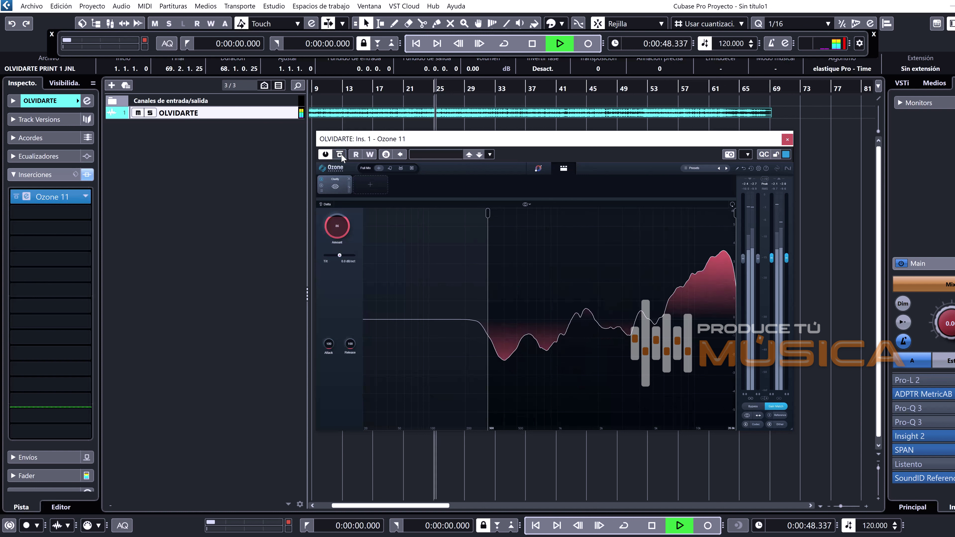
pyautogui.press('space')
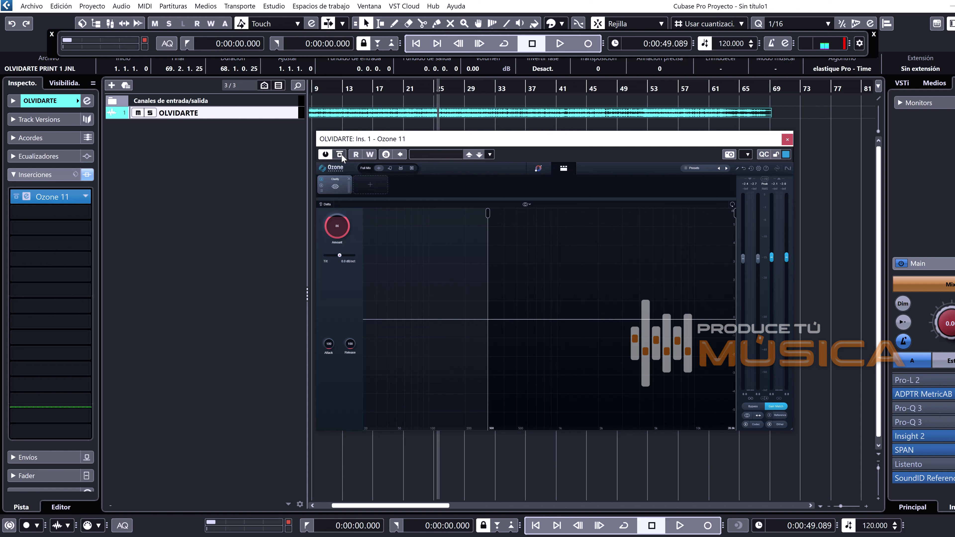
# - Enable Delta on the Clarity module, listen to only the processed difference, and stop at the section start
pyautogui.click(325, 204)
pyautogui.press('space')
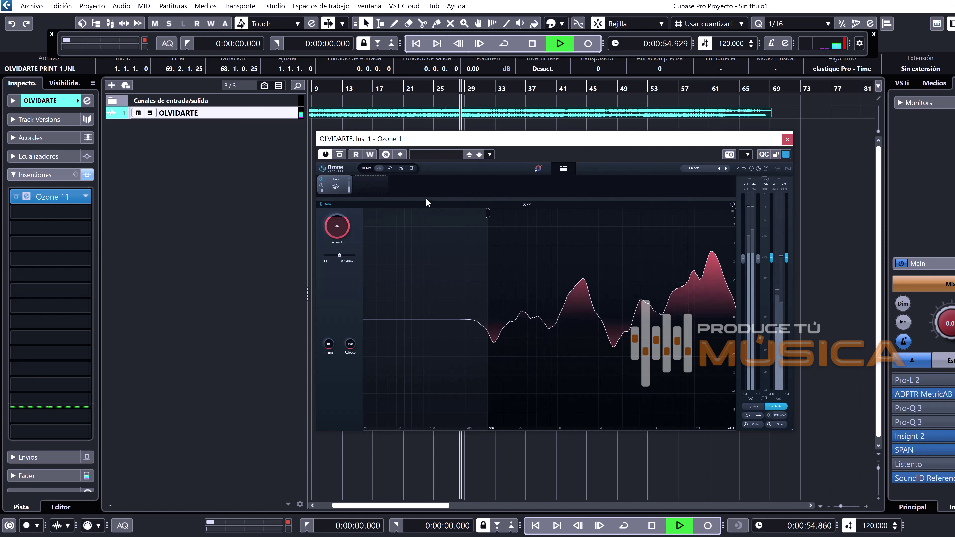
pyautogui.click(526, 47)
pyautogui.click(527, 48)
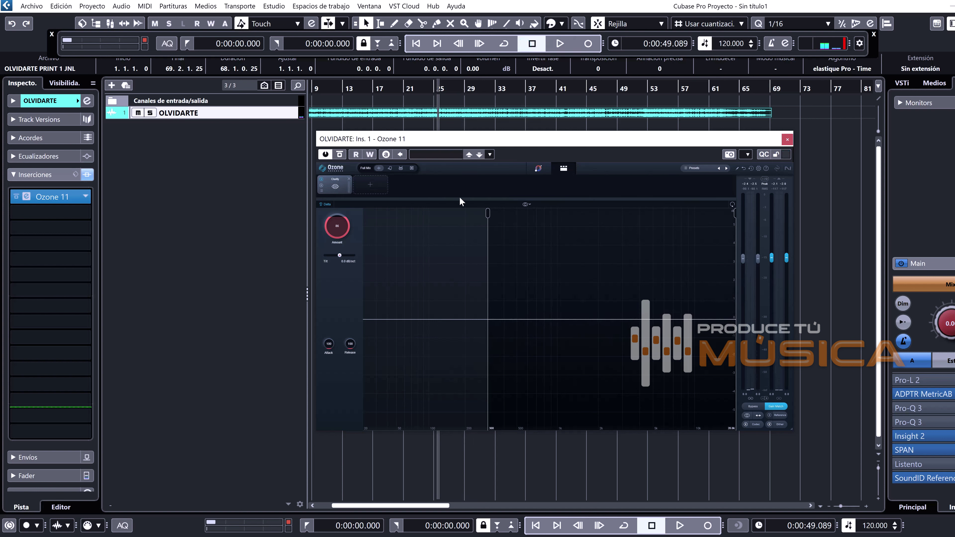
# - Replace the Clarity module with an Exciter in the Ozone signal chain
pyautogui.click(349, 180)
pyautogui.click(335, 185)
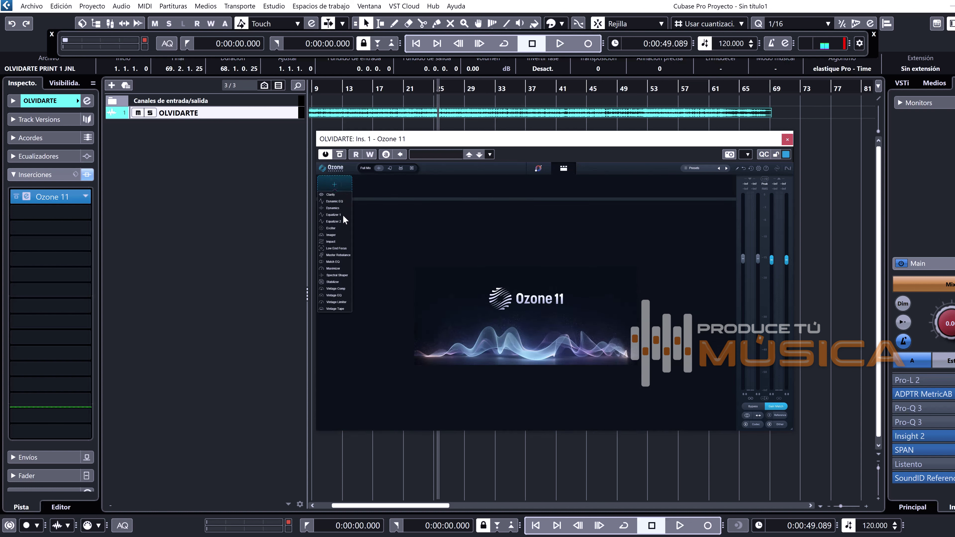
pyautogui.click(333, 228)
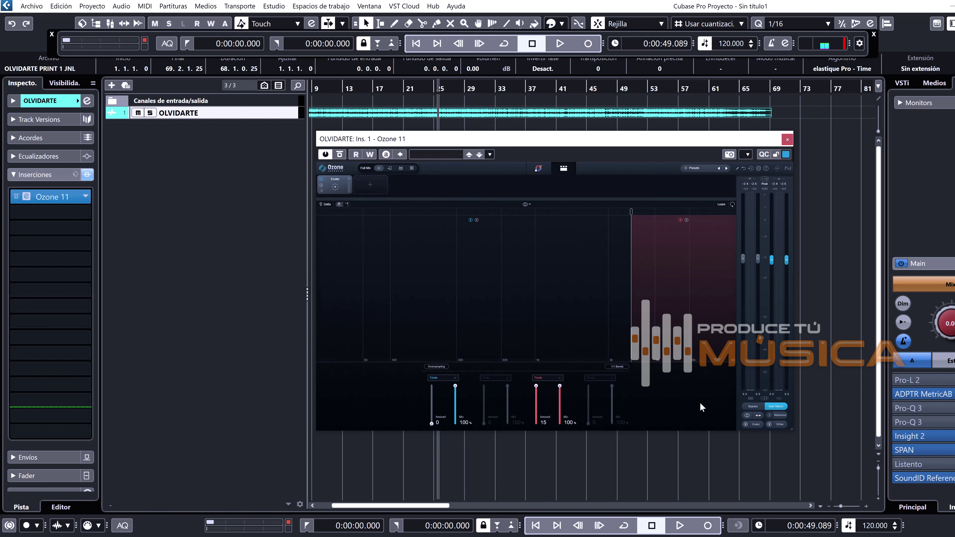
# - Listen to the Exciter's Delta signal during playback, set the high band's Amount to 7.4, and turn Delta off
pyautogui.press('space')
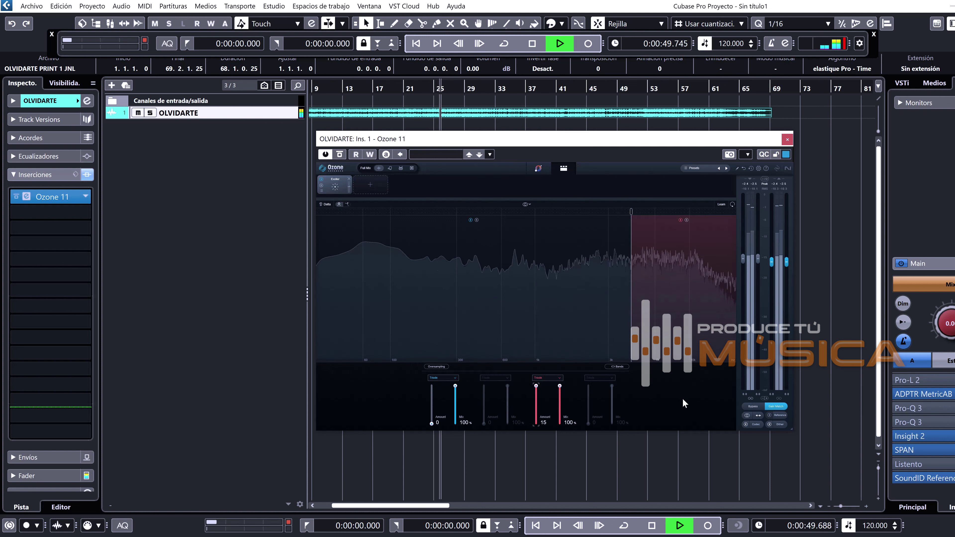
pyautogui.click(321, 204)
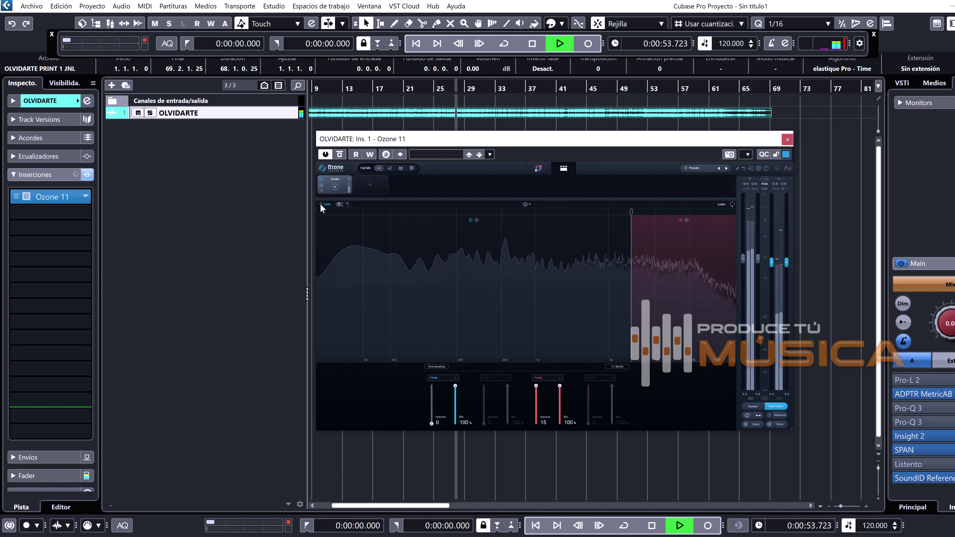
pyautogui.moveTo(536, 386); pyautogui.dragTo(536, 406)
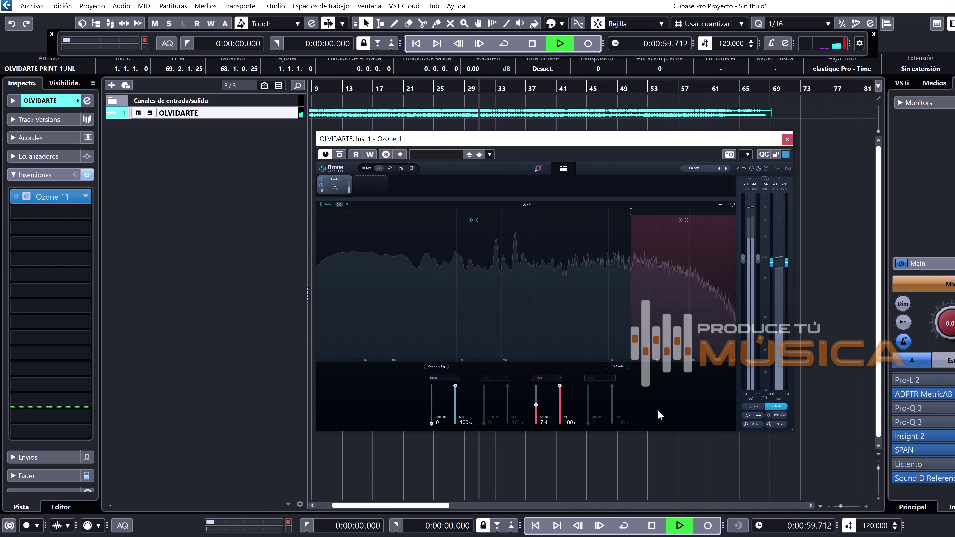
pyautogui.click(322, 204)
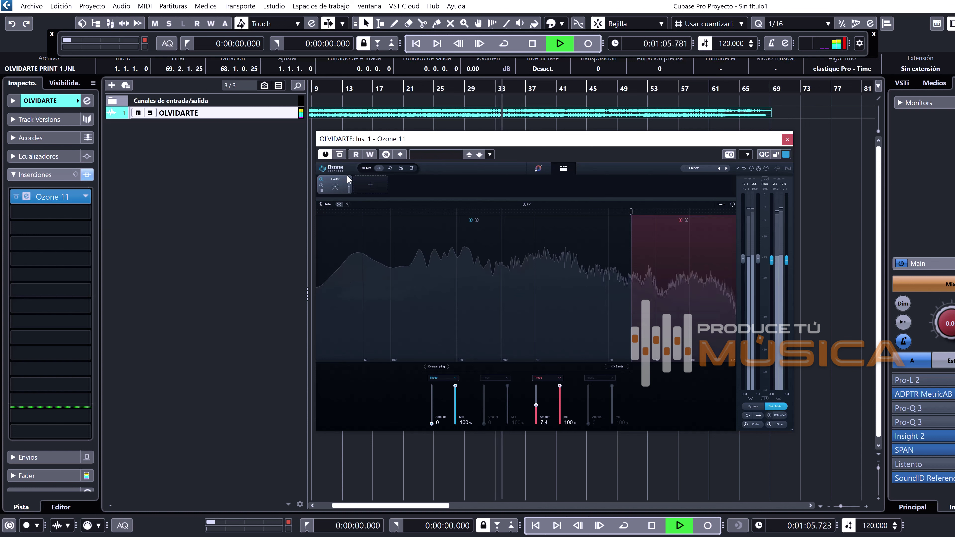
# - Compare the Exciter's high-band excitation with the bypassed mix, turn Delta back on briefly, and stop playback
pyautogui.click(340, 155)
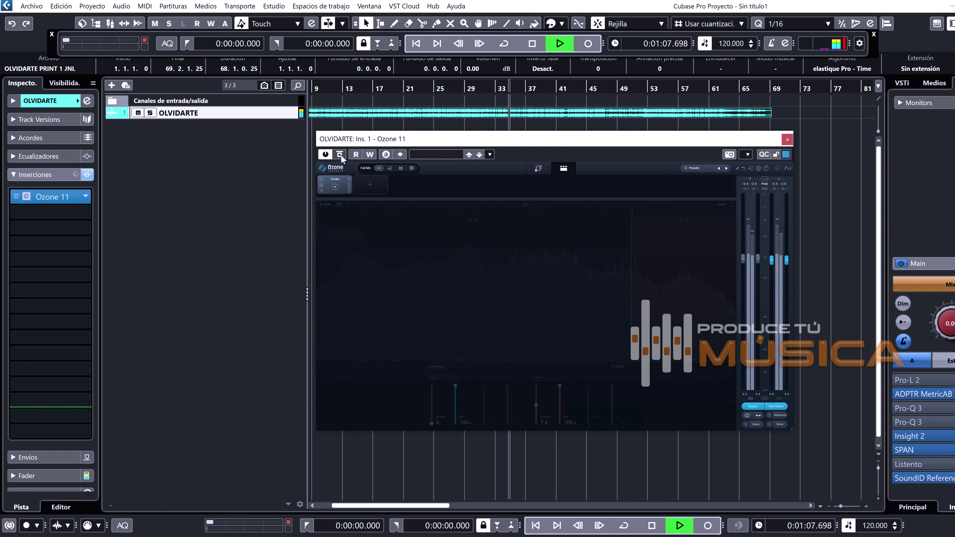
pyautogui.click(341, 154)
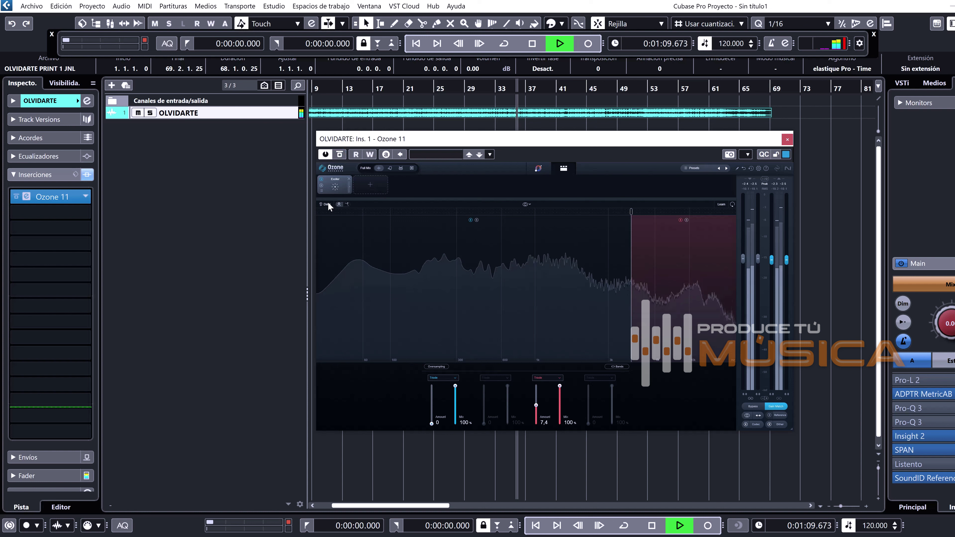
pyautogui.press('space')
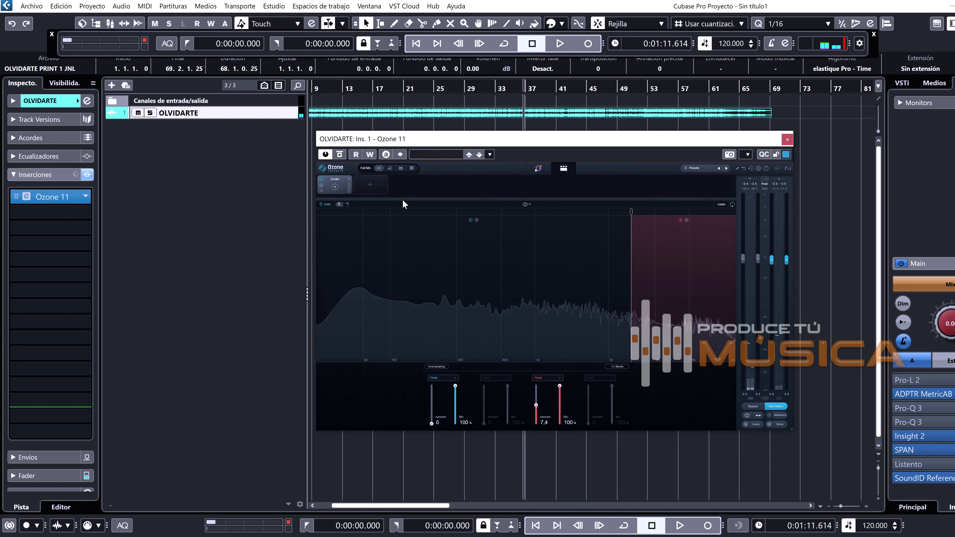